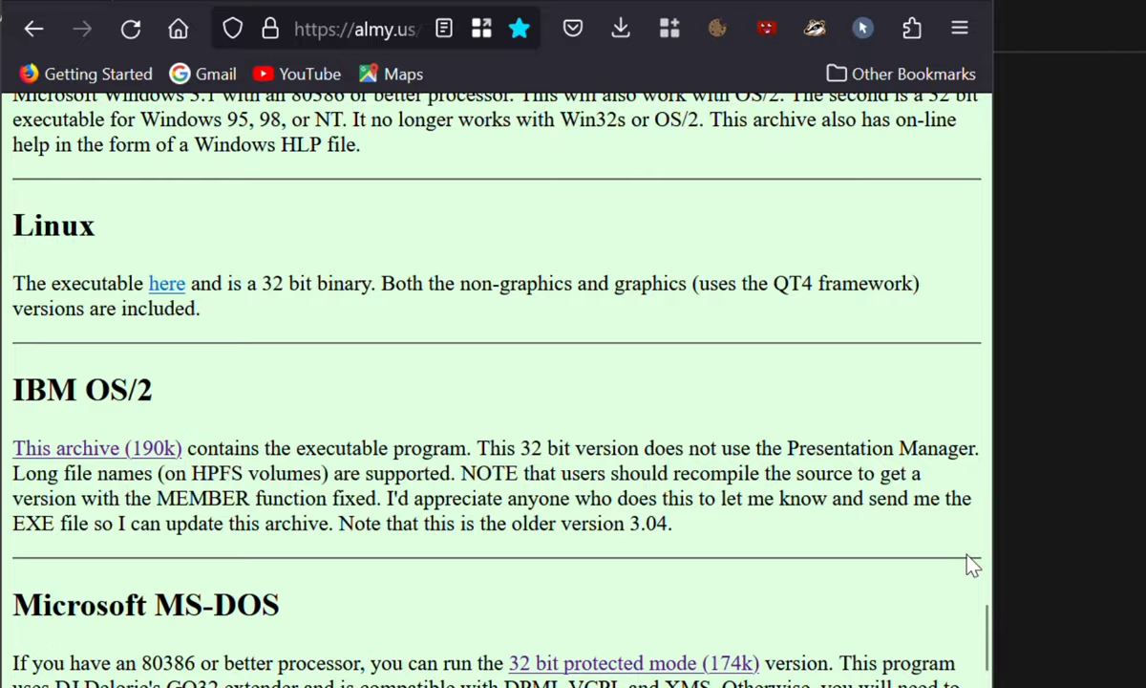
# Step: Scroll the XLISP-PLUS Home Page down to the Microsoft Windows executables archive (438k)
pyautogui.moveTo(984, 642); pyautogui.dragTo(976, 129)
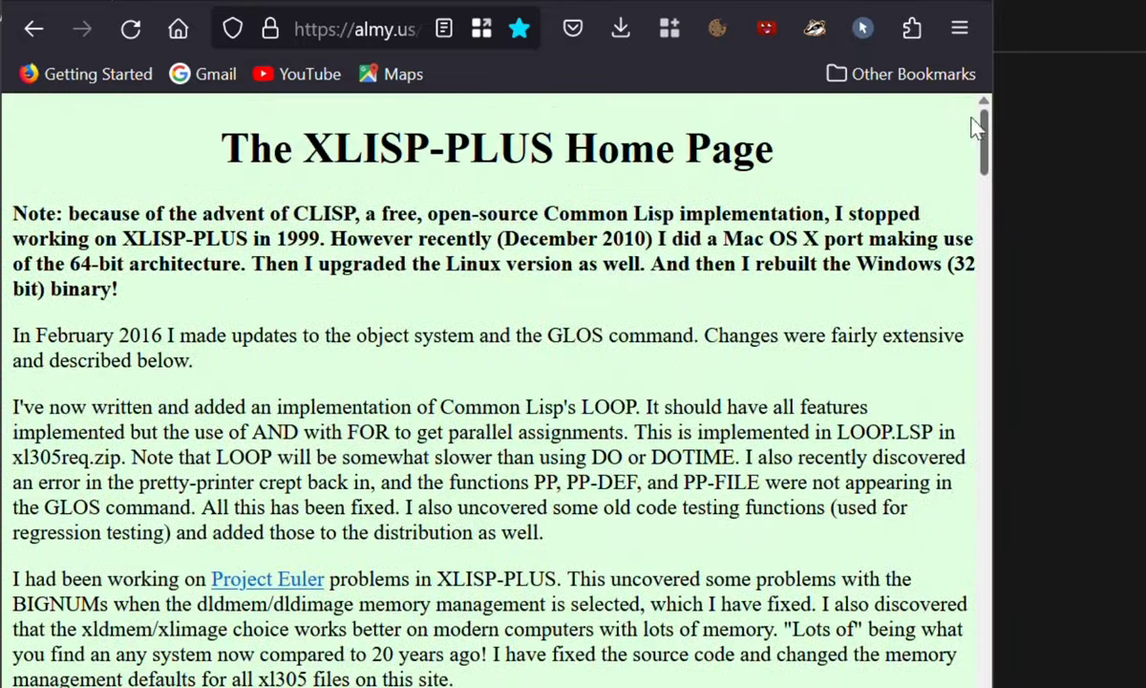
pyautogui.click(395, 30)
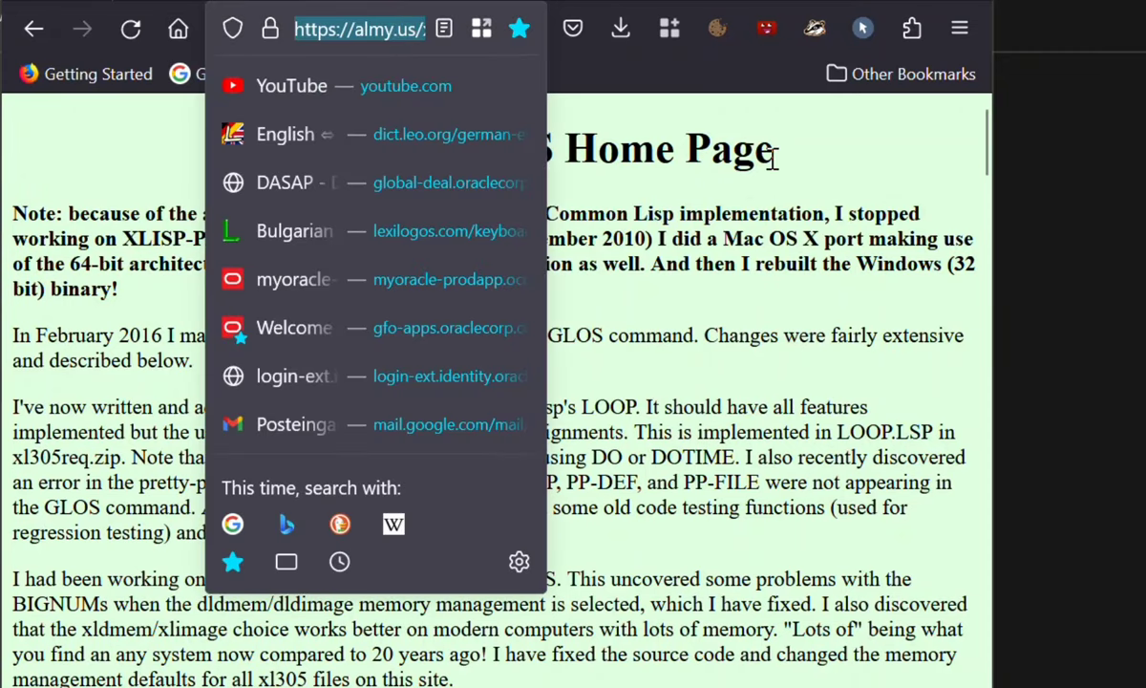
pyautogui.click(726, 150)
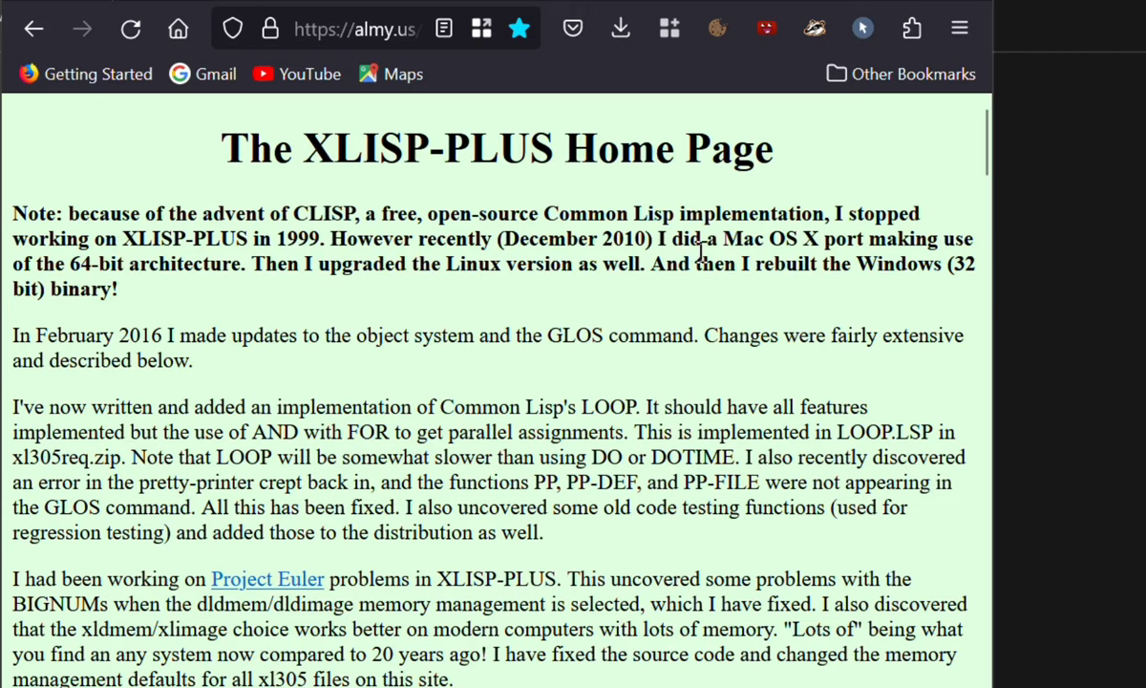
pyautogui.scroll(-10, 984, 249)
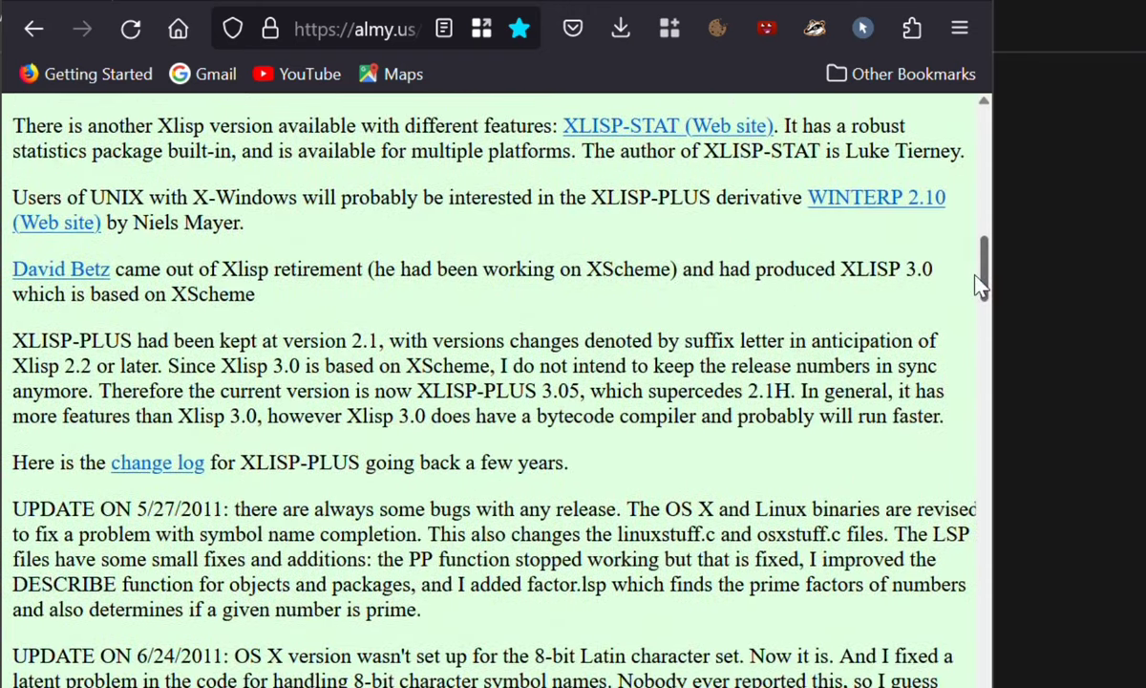
pyautogui.moveTo(982, 284); pyautogui.dragTo(898, 605)
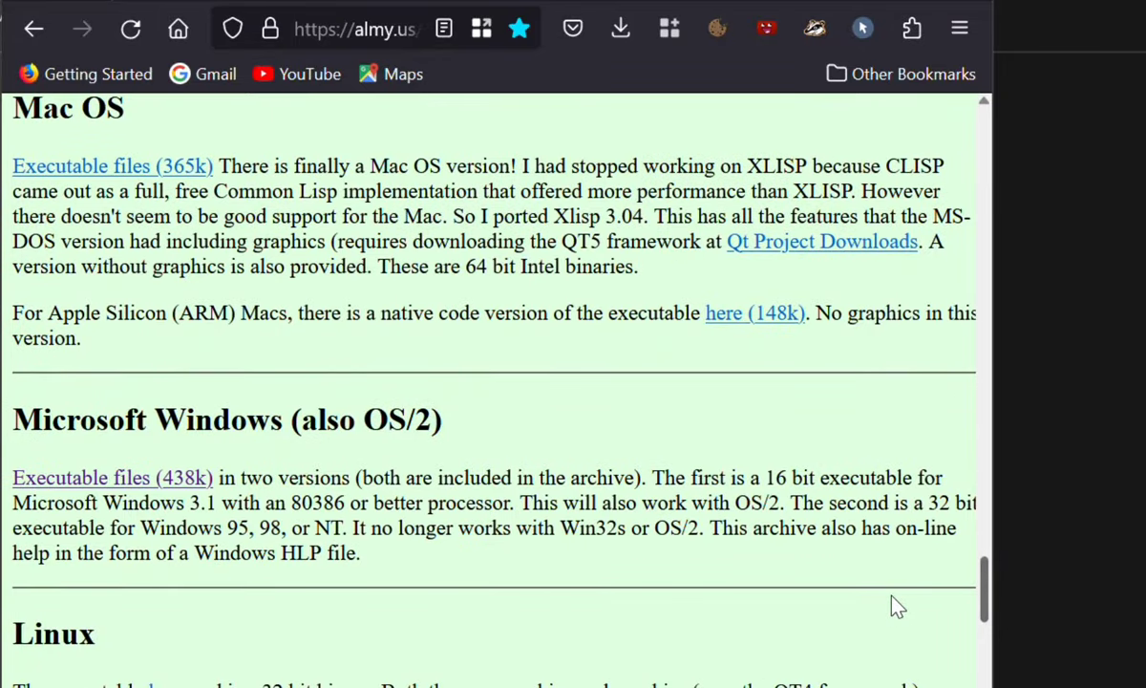
# Step: Scroll through the Windows, Linux and OS/2 download notes on the XLISP-PLUS page
pyautogui.scroll(-2, 894, 608)
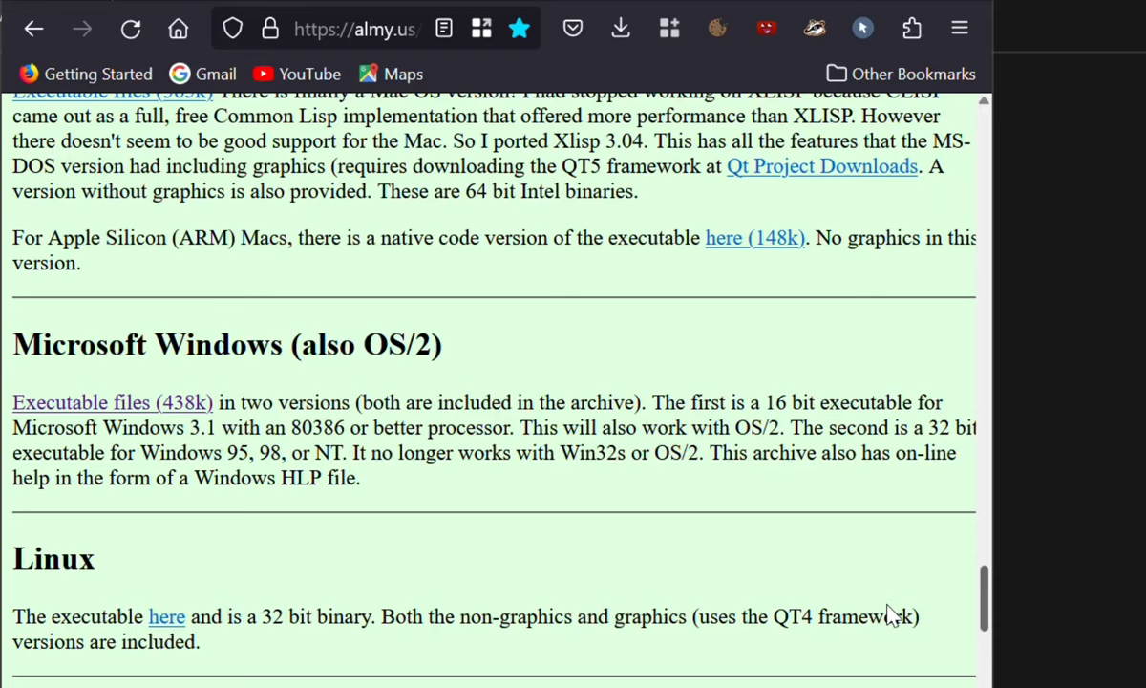
pyautogui.scroll(-2, 893, 612)
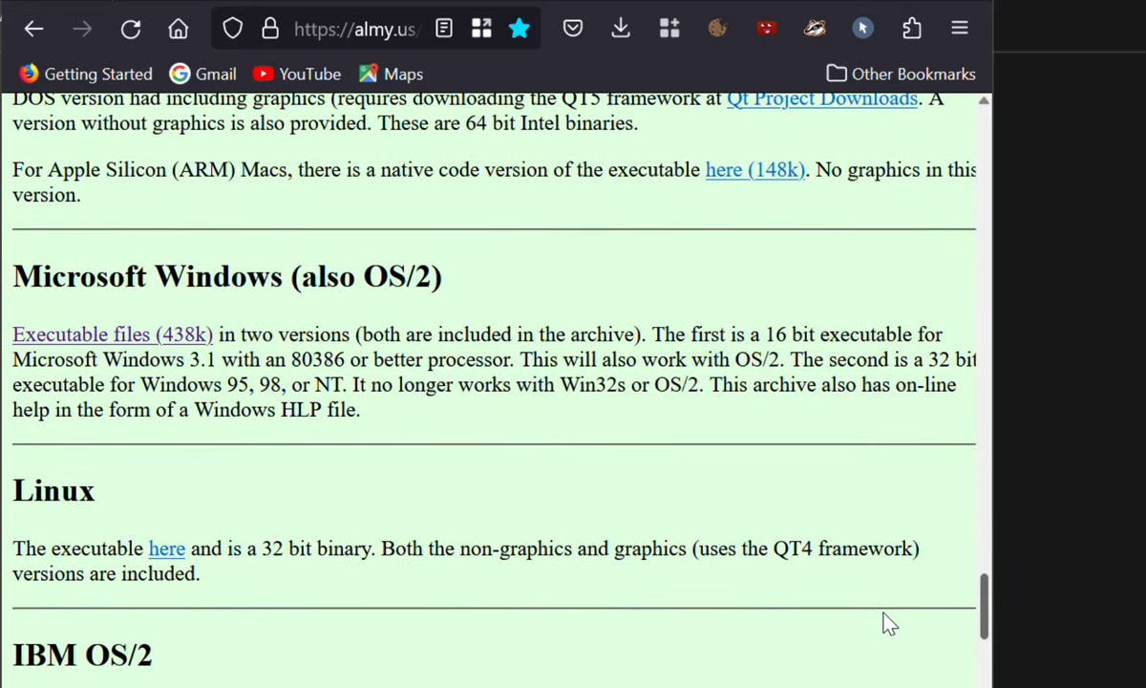
pyautogui.scroll(-2, 888, 621)
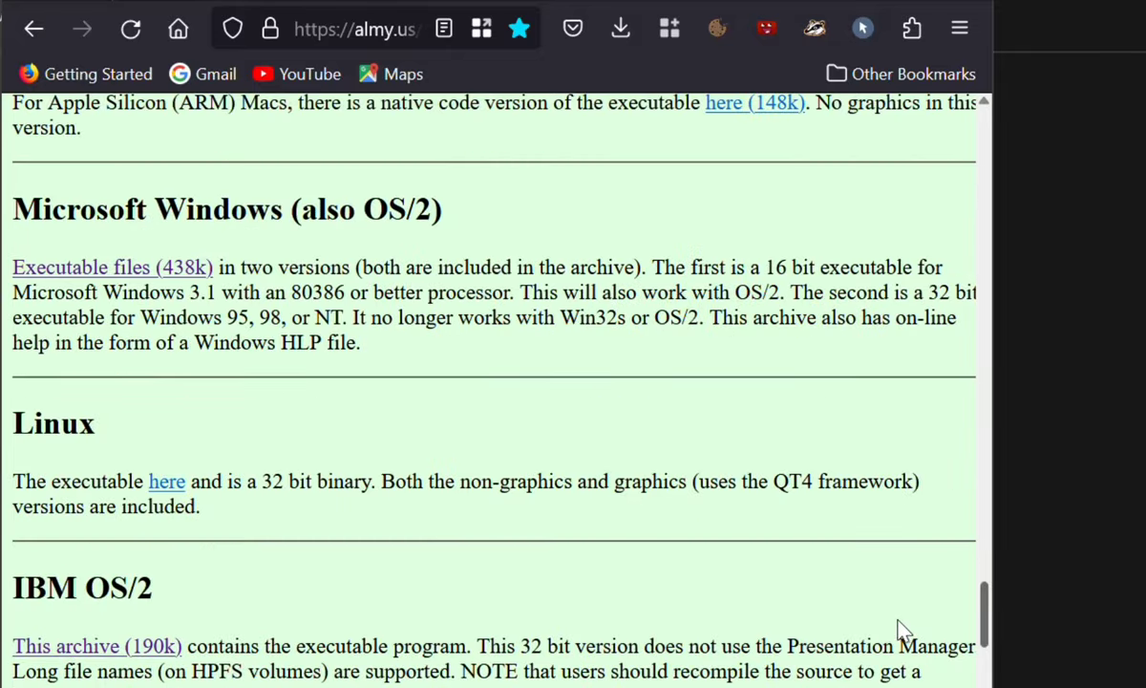
pyautogui.scroll(-2, 898, 638)
pyautogui.scroll(-2, 917, 646)
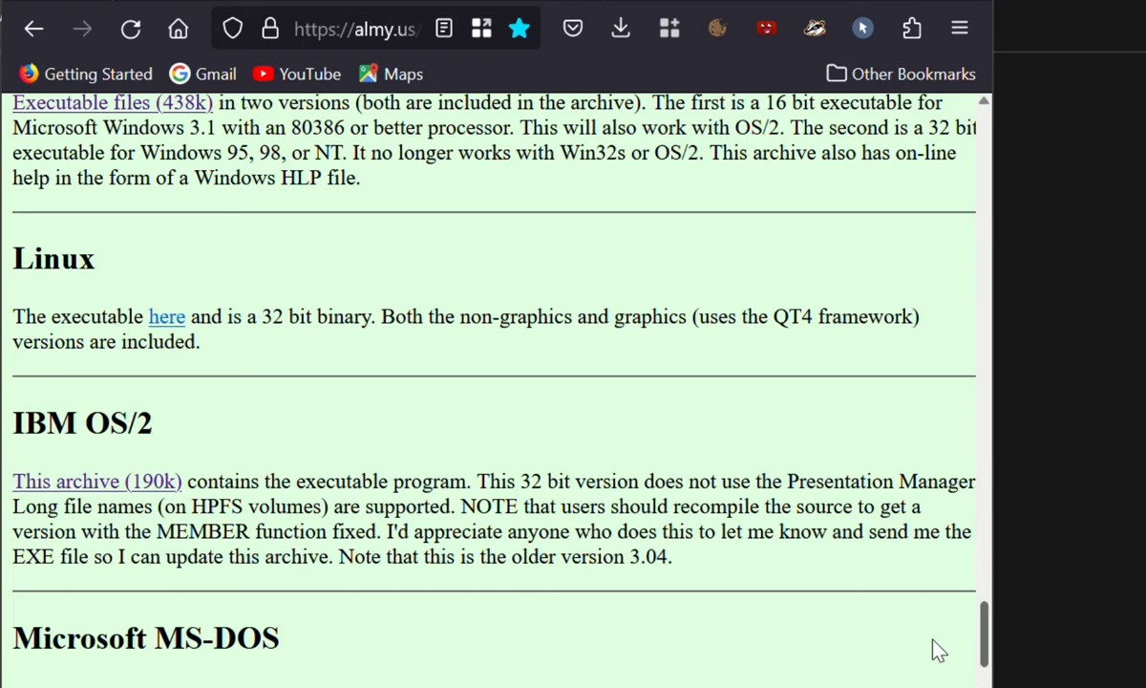
pyautogui.scroll(-1, 939, 650)
pyautogui.scroll(4, 942, 619)
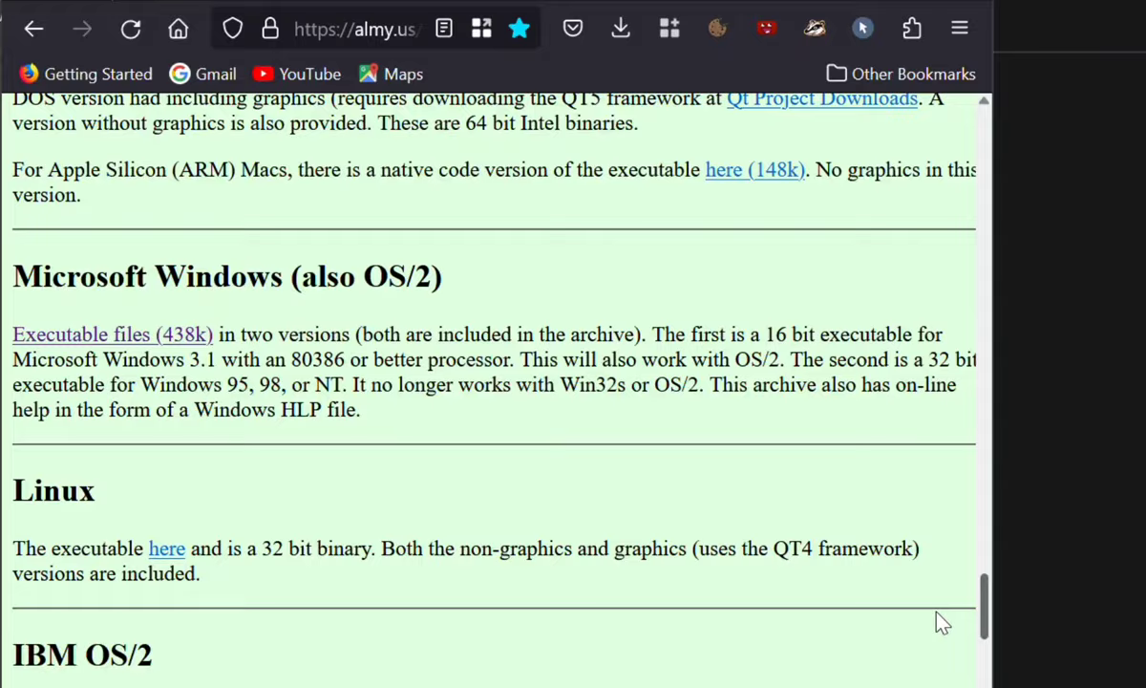
pyautogui.scroll(-1, 947, 611)
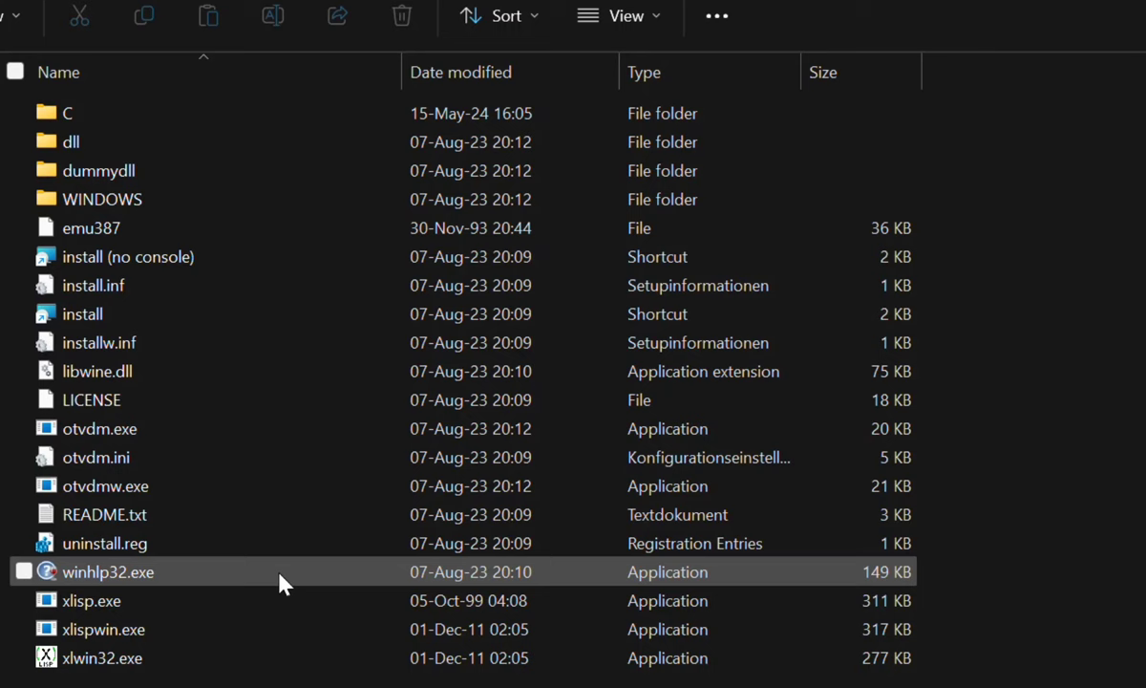
# Step: Launch xlwin32.exe (XLISP-PLUS 3.05) and evaluate (print 'HEY) to print HEY
pyautogui.doubleClick(118, 663)
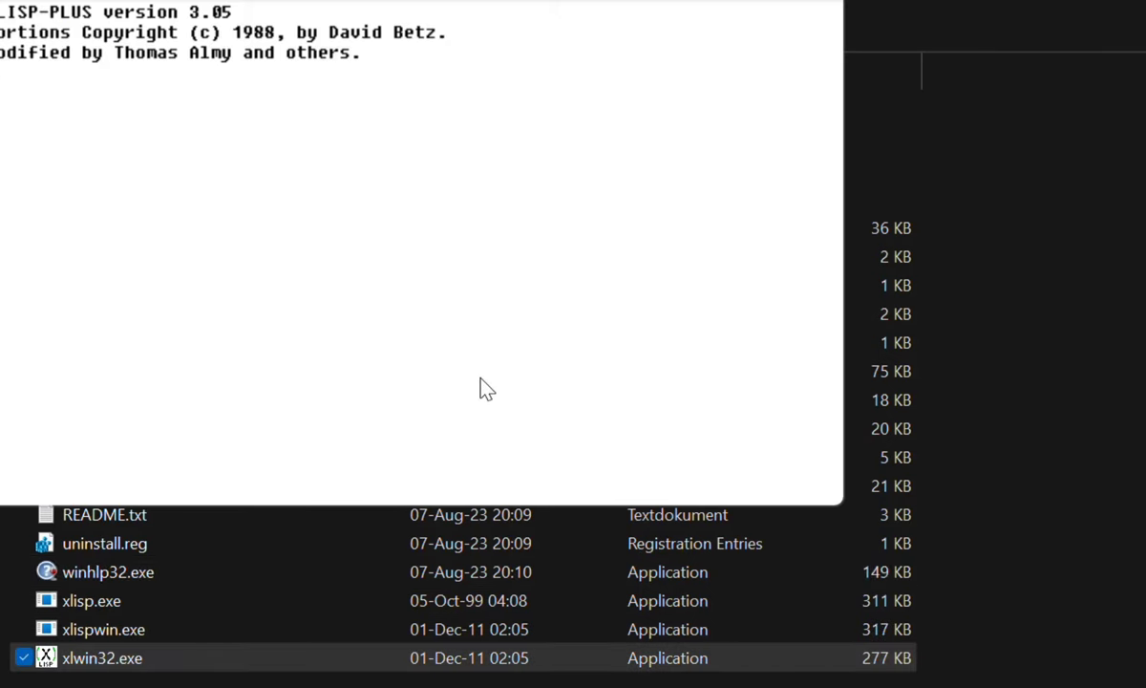
pyautogui.moveTo(584, 2); pyautogui.dragTo(781, 74)
pyautogui.write('(')
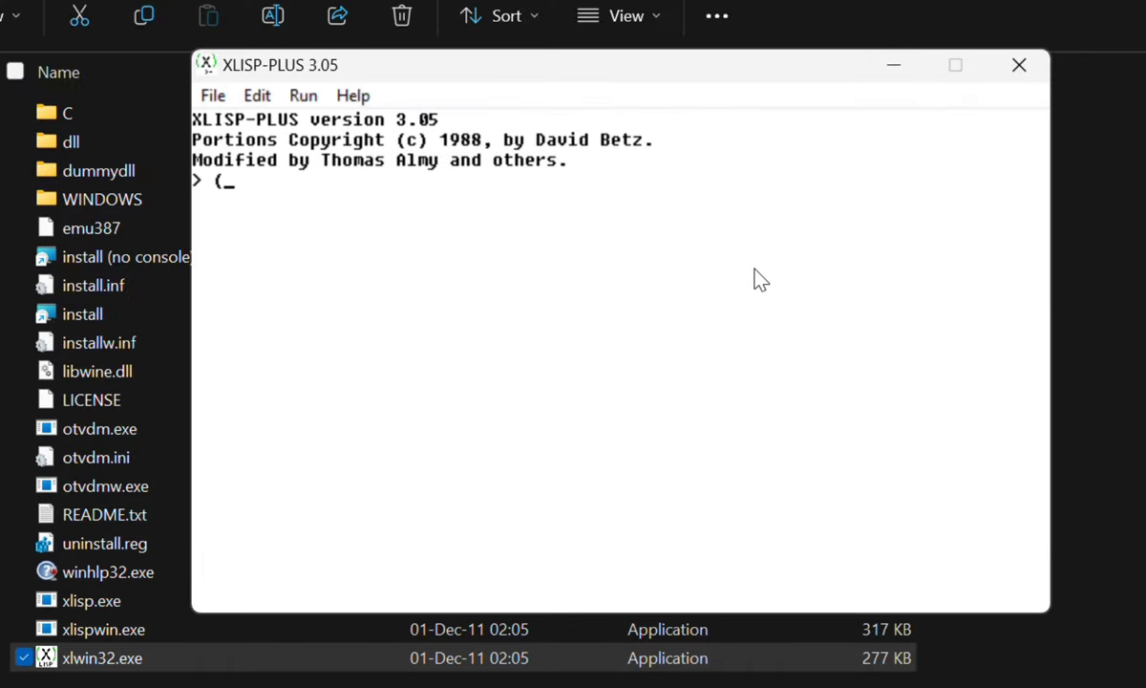
pyautogui.write("print 'HEY")
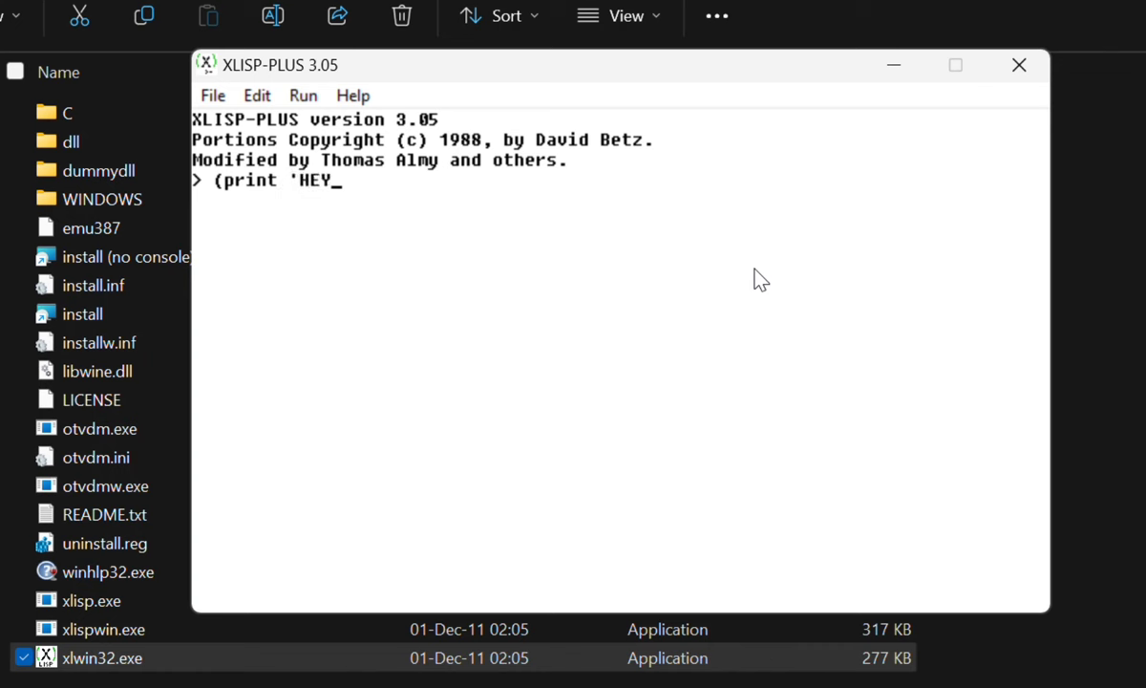
pyautogui.write(')')
pyautogui.press('Return')
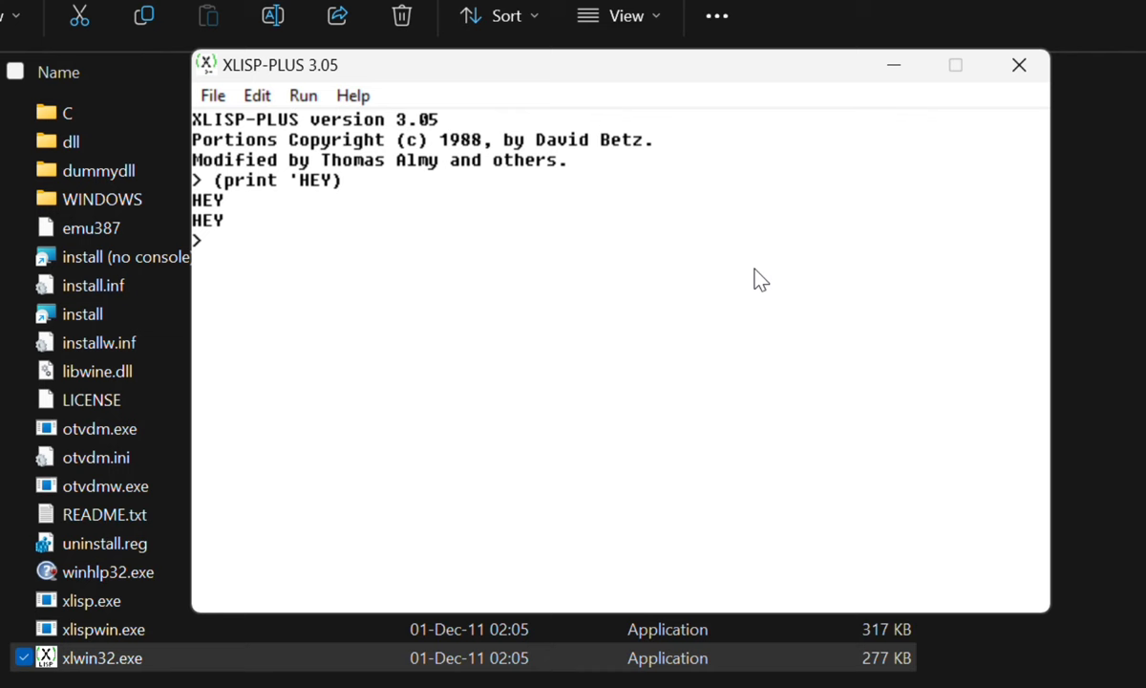
# Step: Try (quit), which is unbound, then close the interpreter with (exit)
pyautogui.write('(quit)')
pyautogui.moveTo(682, 78); pyautogui.dragTo(642, 76)
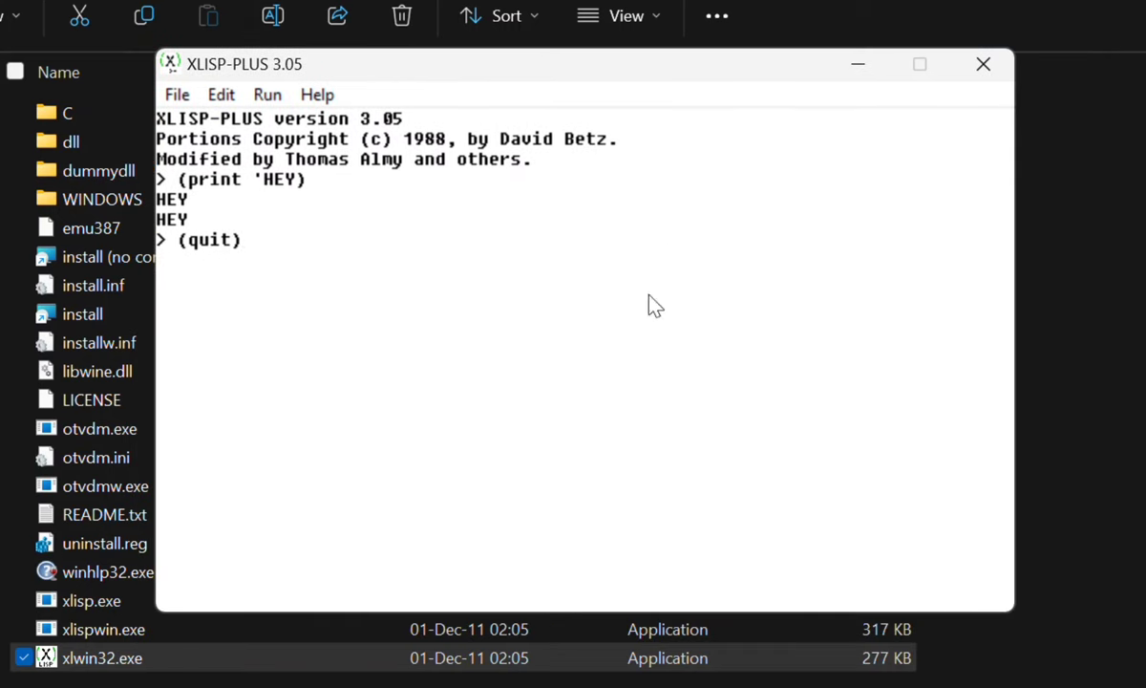
pyautogui.press('Return')
pyautogui.write('(exit)')
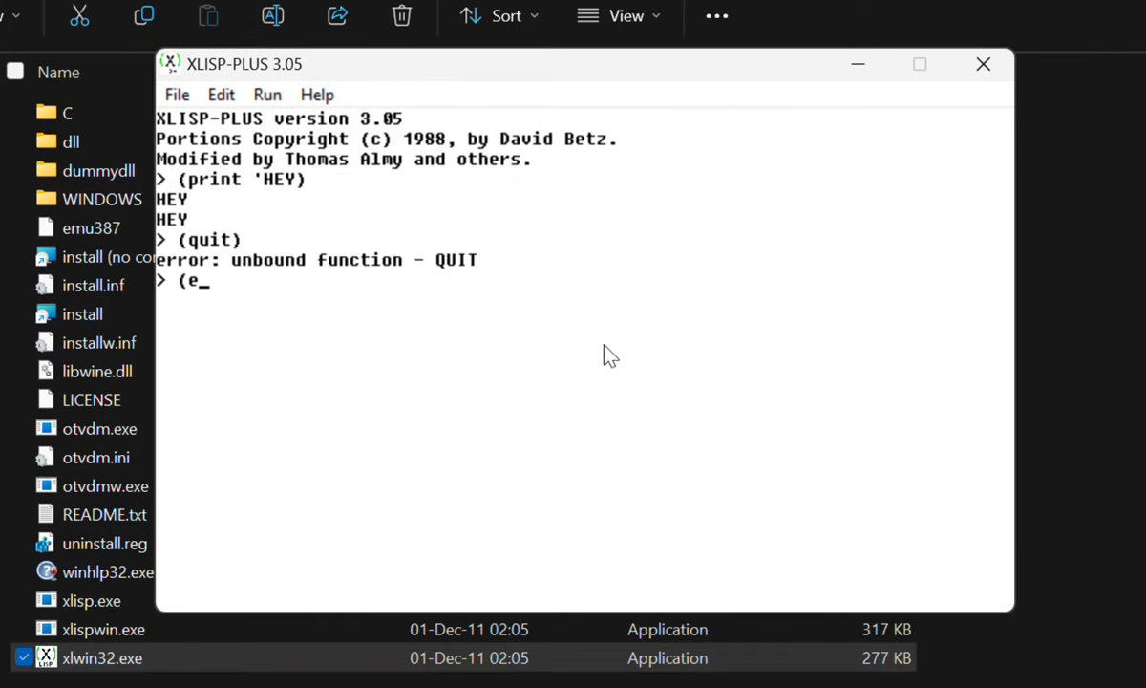
pyautogui.press('Return')
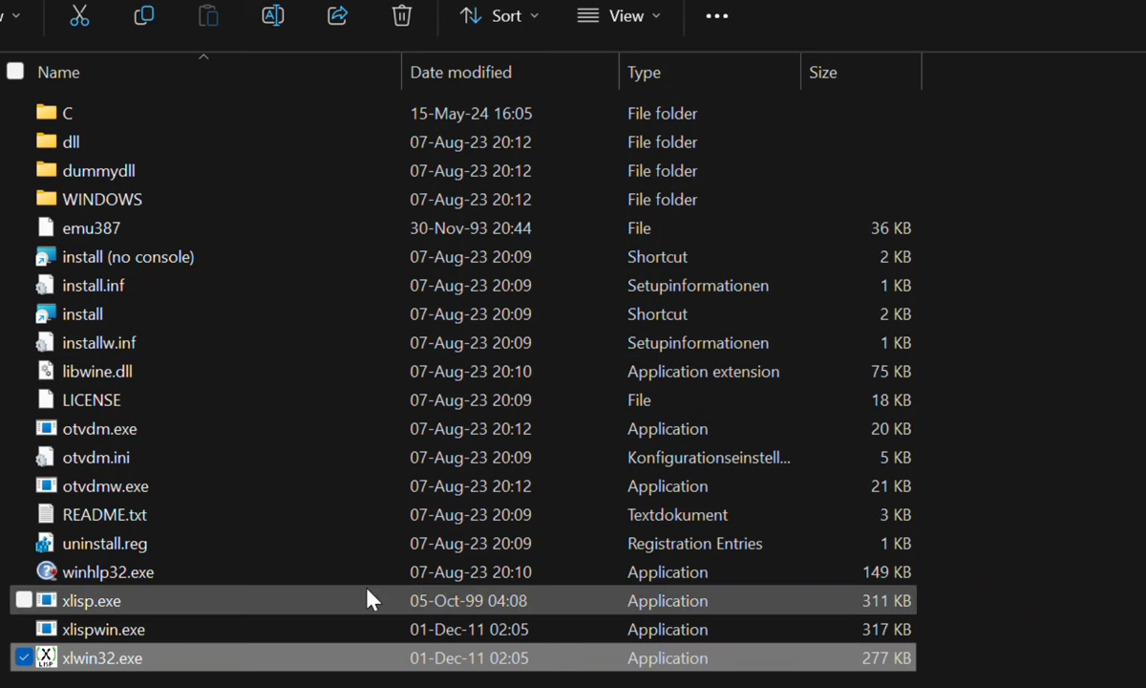
# Step: Try running xlispwin.exe directly and dismiss the 'This app can't run on your PC' warning
pyautogui.doubleClick(163, 636)
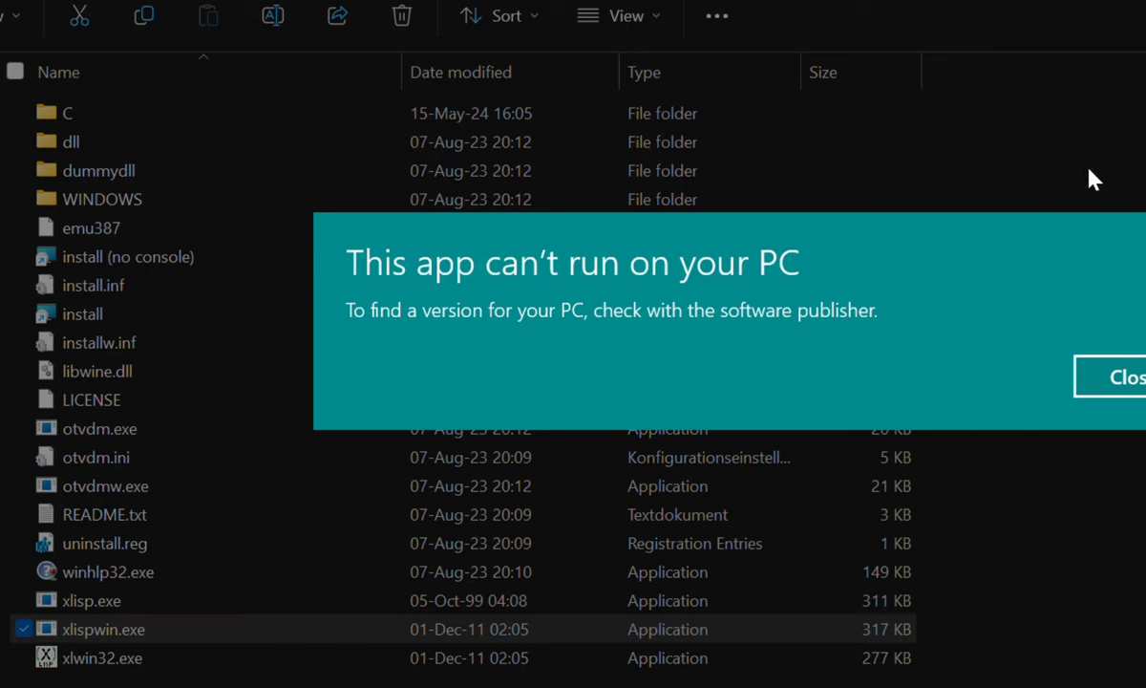
pyautogui.click(1118, 384)
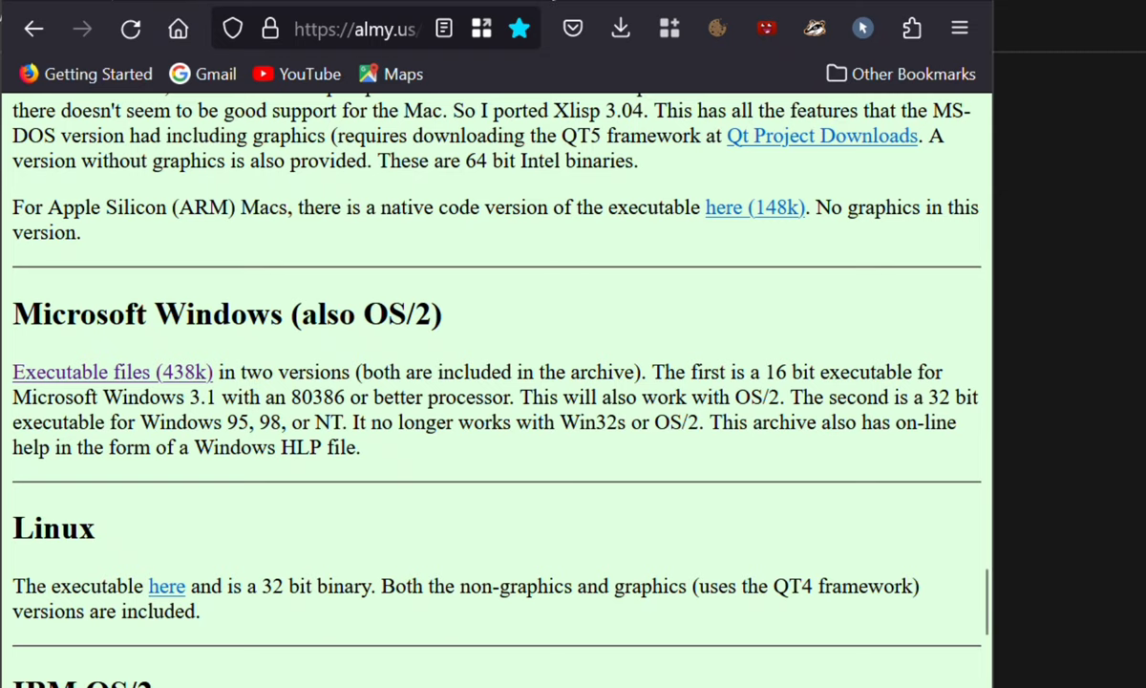
# Step: On the otvdm v0.9.0 GitHub release, select the otvdm-v0.9.0.zip download link text
pyautogui.click(512, 2)
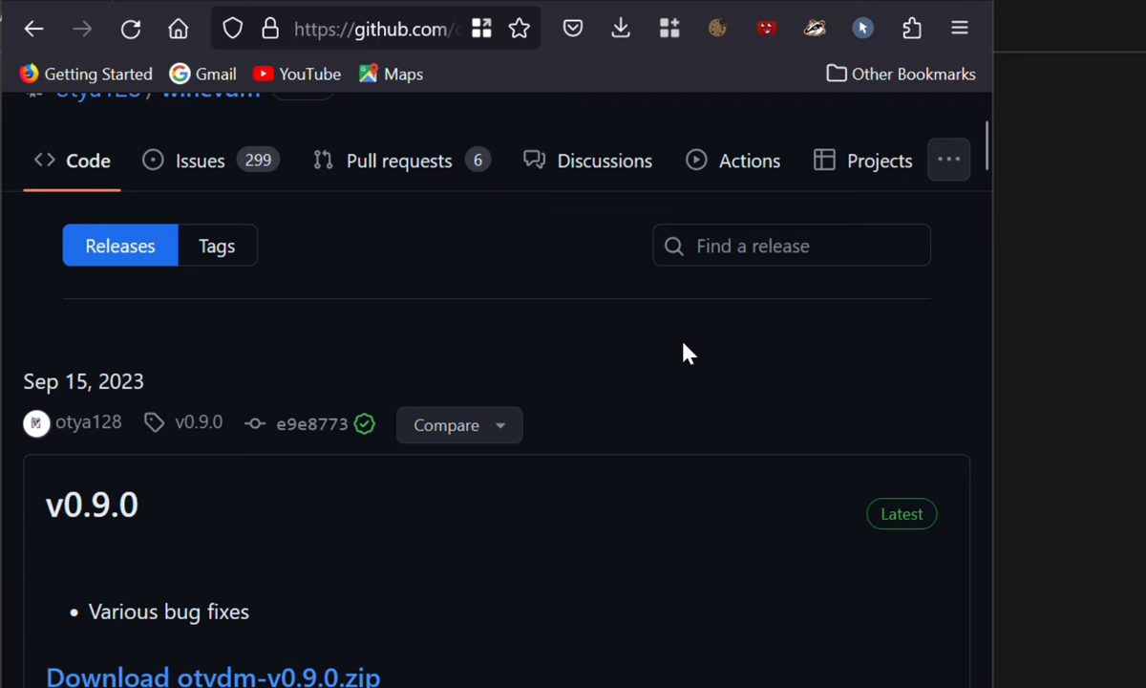
pyautogui.moveTo(985, 154); pyautogui.dragTo(987, 140)
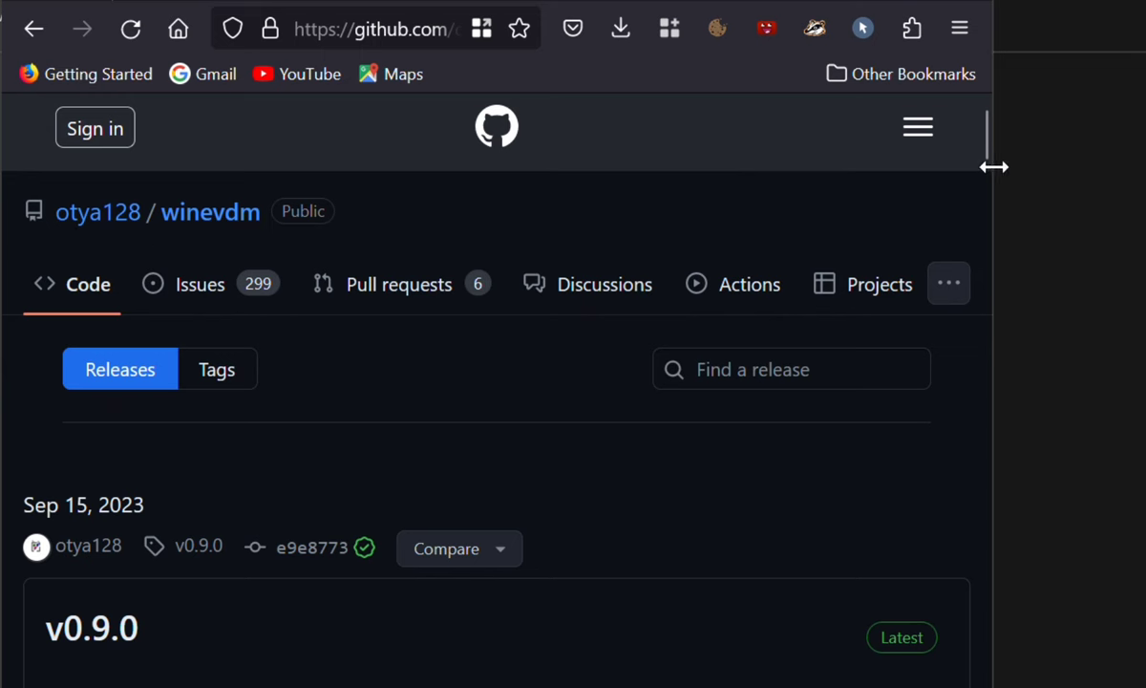
pyautogui.moveTo(988, 144); pyautogui.dragTo(983, 174)
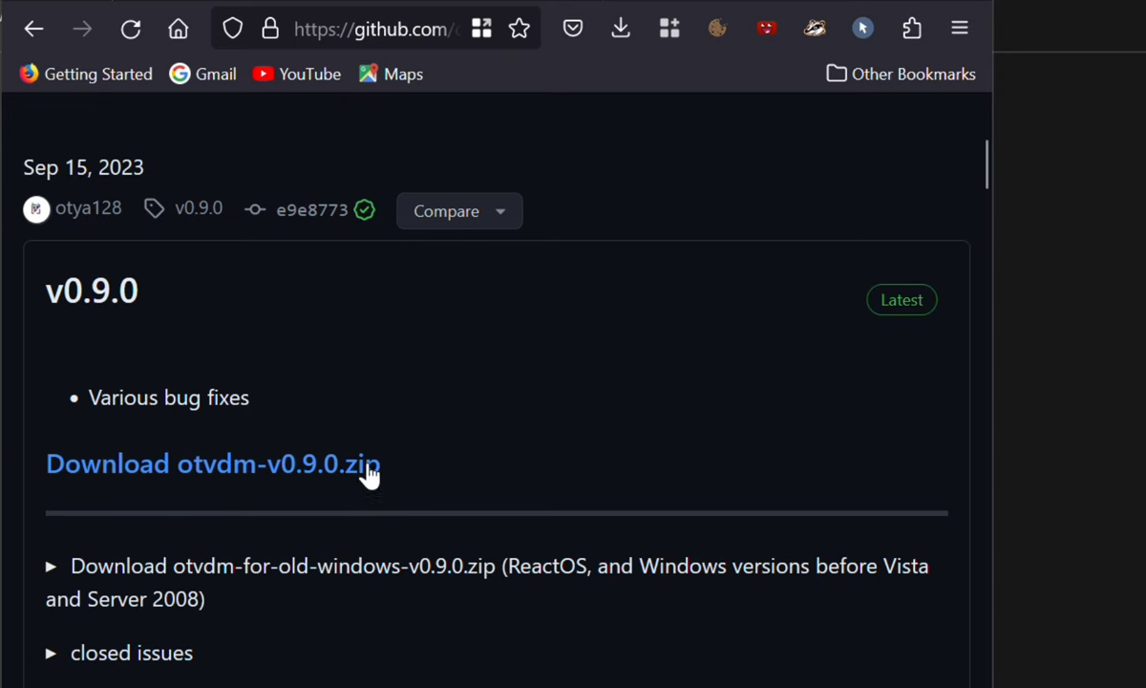
pyautogui.moveTo(448, 466); pyautogui.dragTo(178, 449)
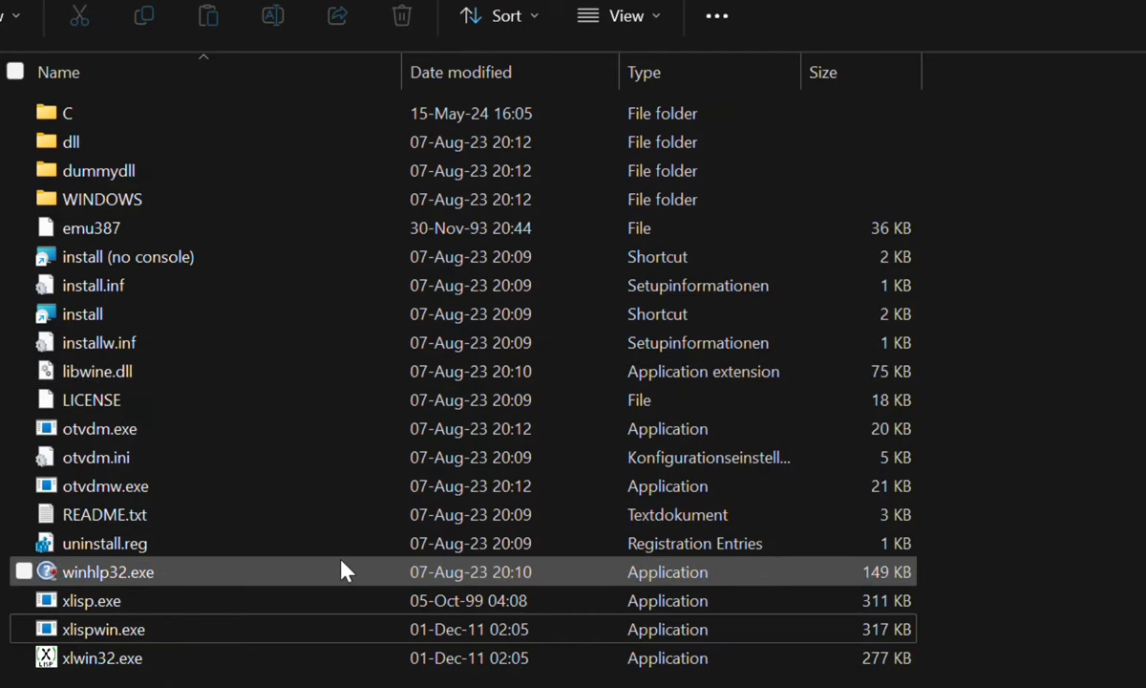
# Step: Launch otvdmw.exe and choose xlispwin.exe as the file in its Open dialog
pyautogui.click(200, 490)
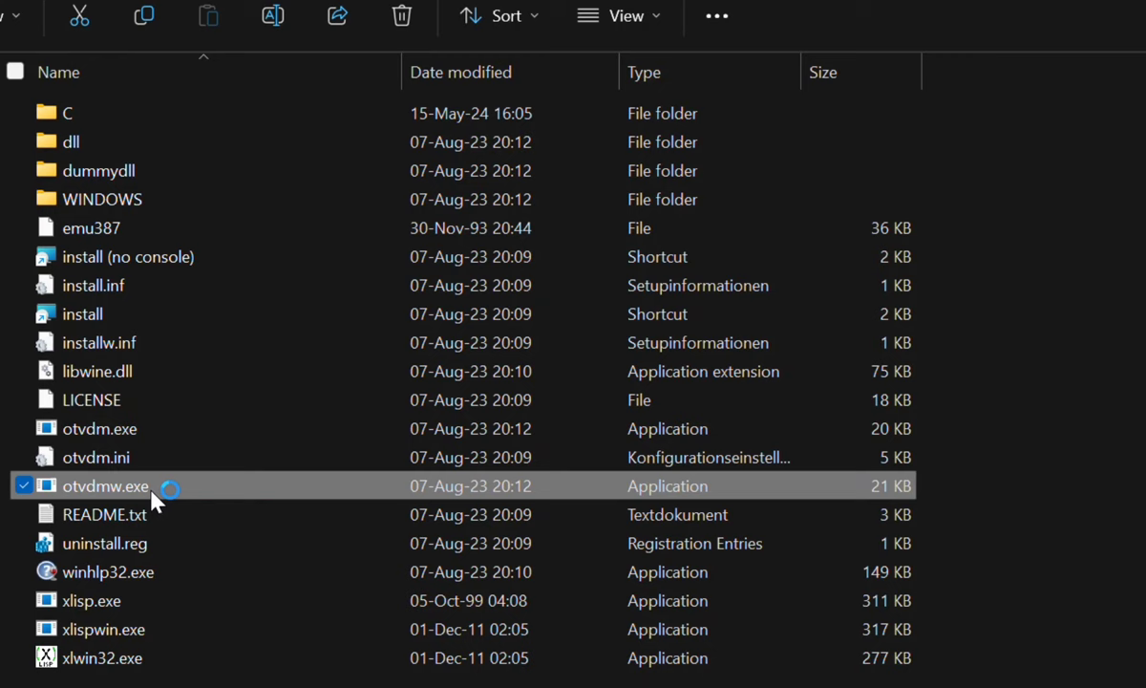
pyautogui.doubleClick(374, 486)
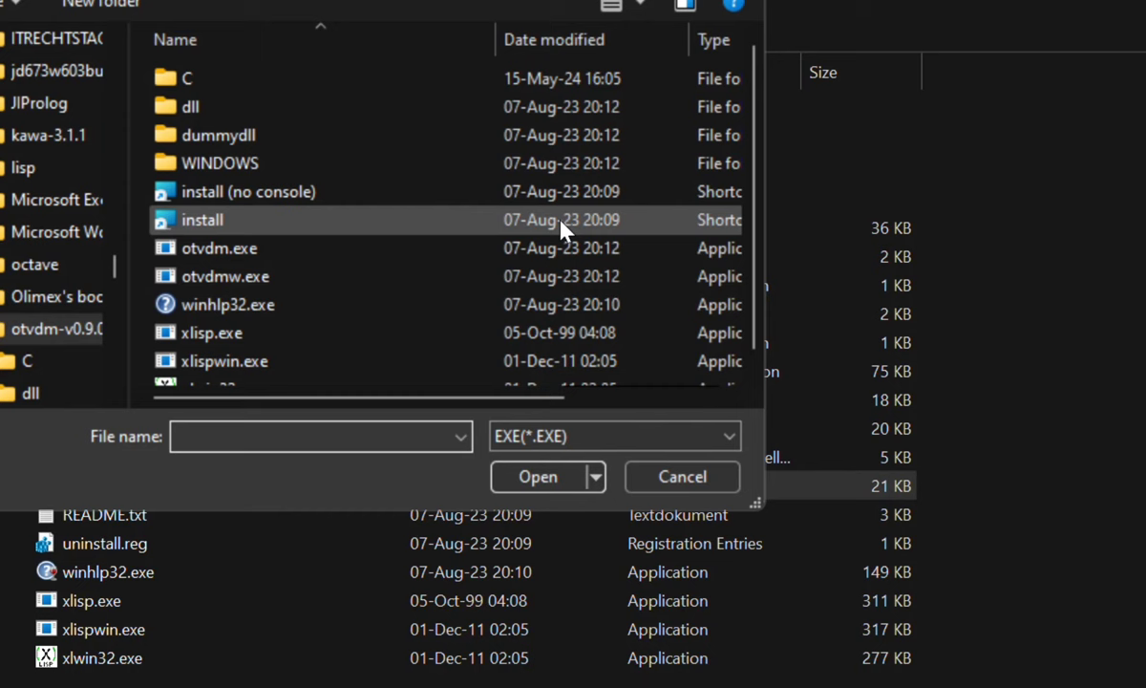
pyautogui.click(286, 360)
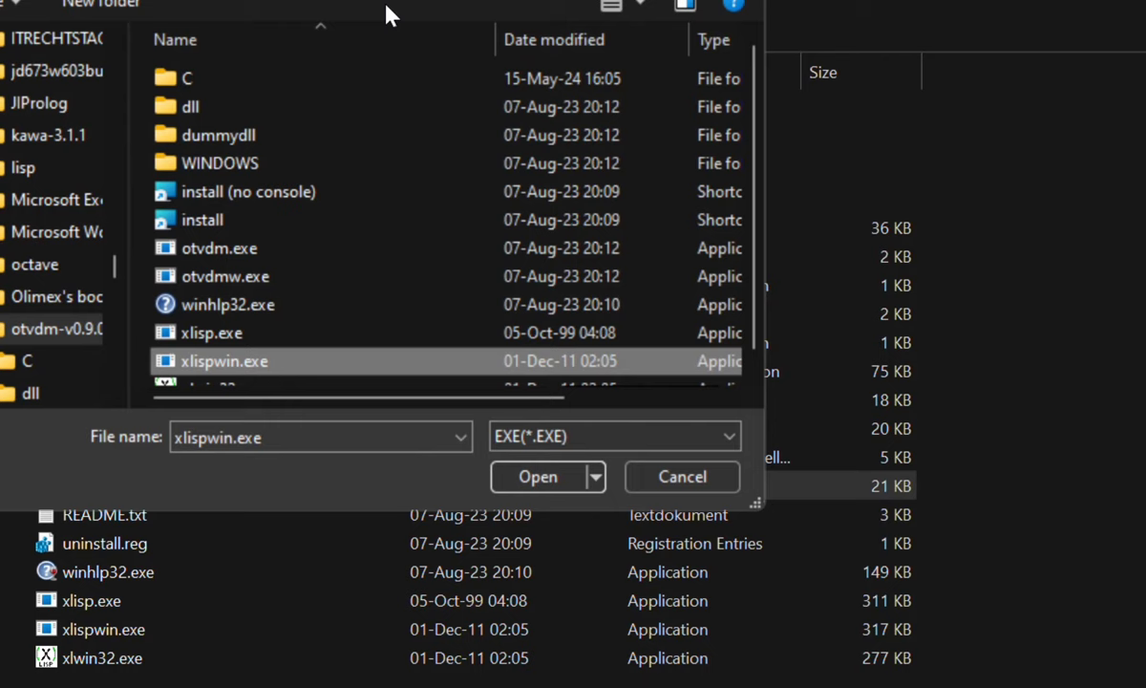
pyautogui.moveTo(325, 0); pyautogui.dragTo(544, 8)
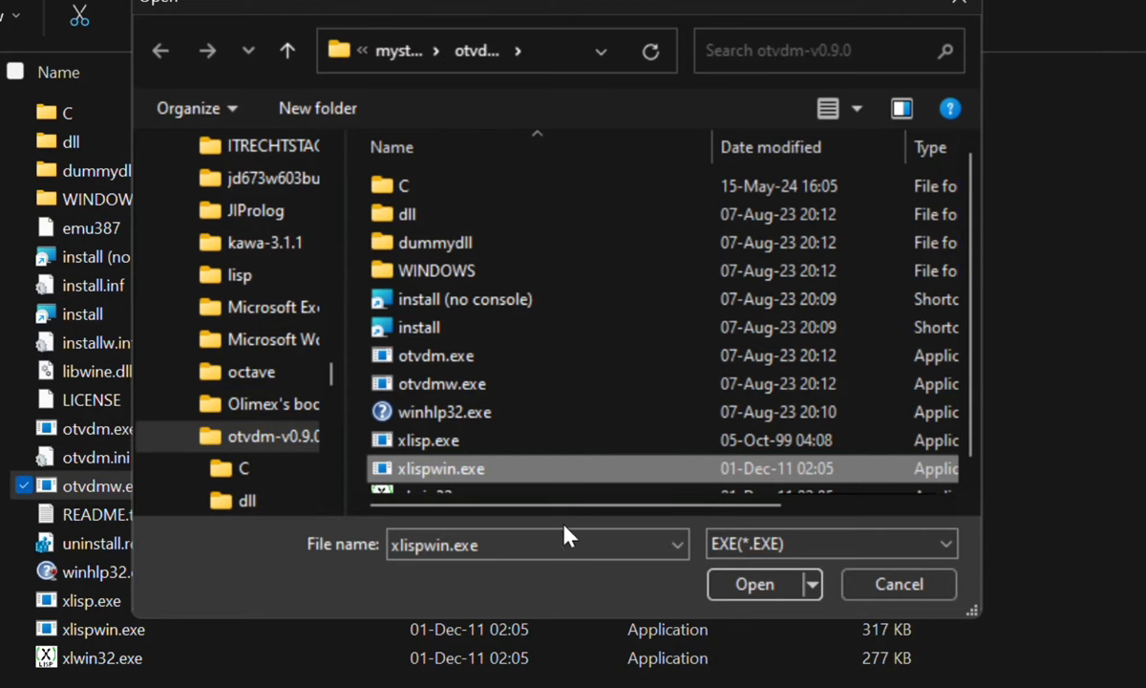
# Step: Run xlispwin.exe under otvdm as XLISP-PLUS 3.04, then also launch xlwin32.exe (3.05)
pyautogui.click(745, 589)
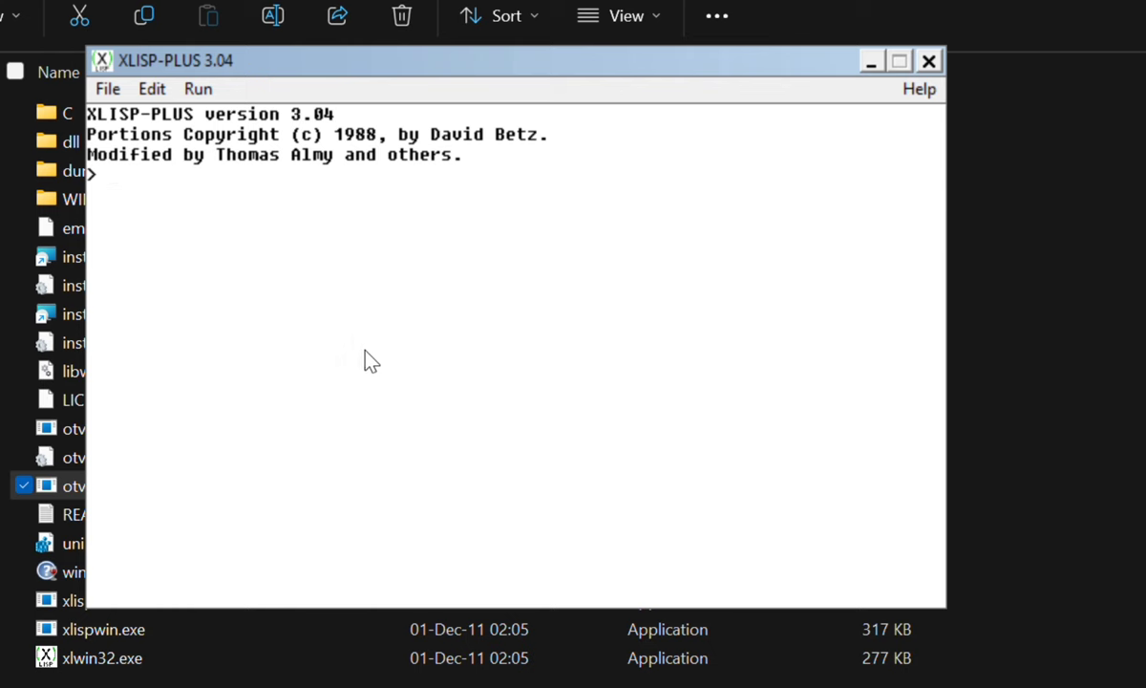
pyautogui.doubleClick(131, 659)
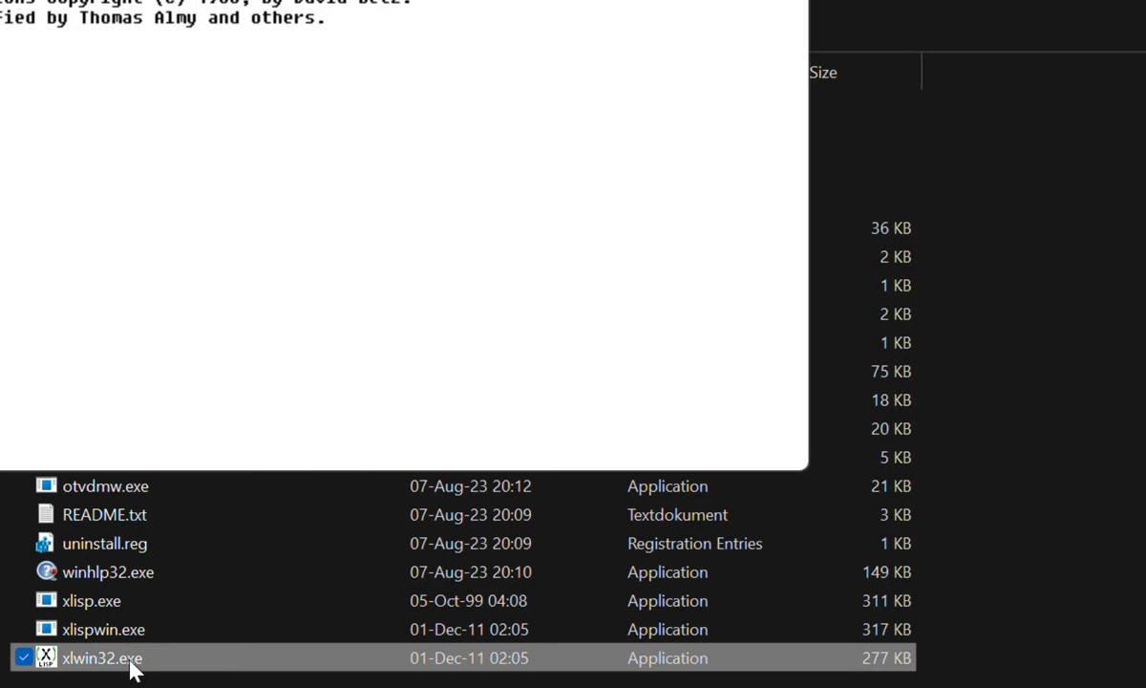
pyautogui.moveTo(420, 0); pyautogui.dragTo(636, 136)
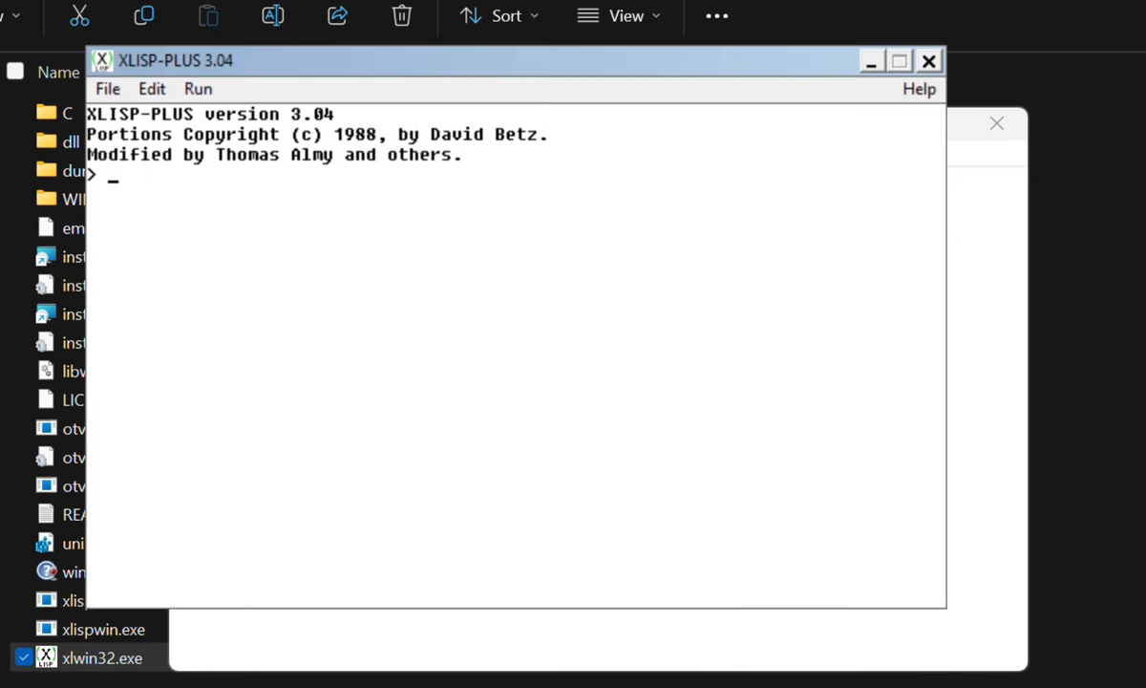
# Step: Position the XLISP-PLUS 3.05 window beside the 3.04 session
pyautogui.click(997, 424)
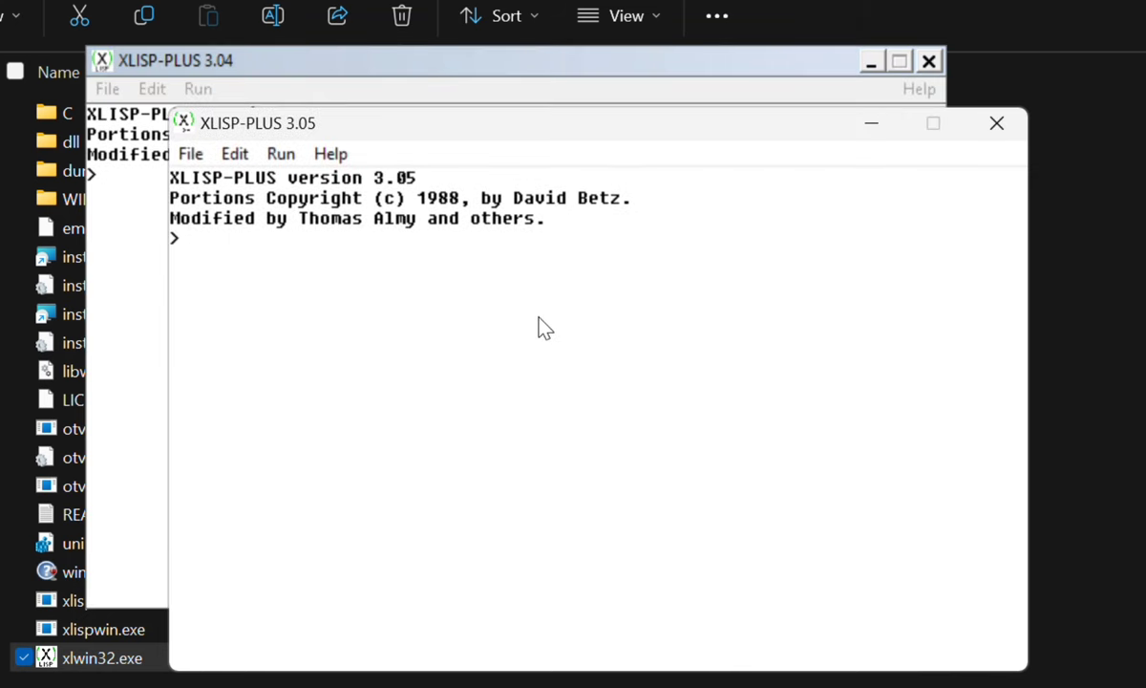
pyautogui.moveTo(413, 133); pyautogui.dragTo(480, 173)
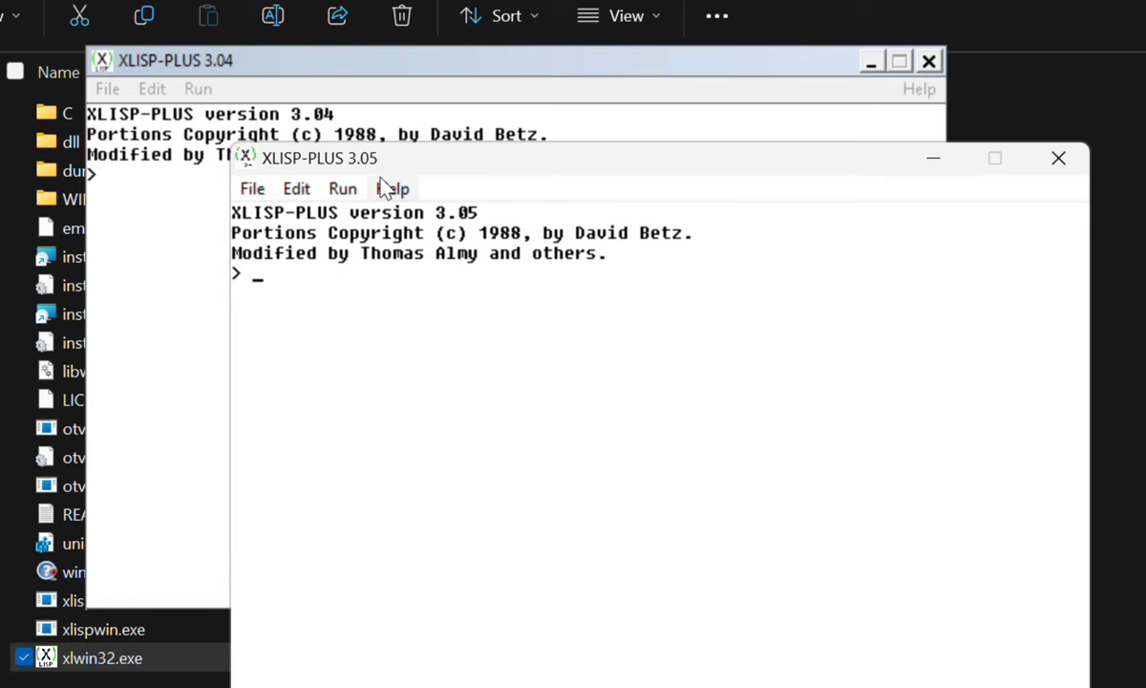
pyautogui.moveTo(453, 174); pyautogui.dragTo(450, 213)
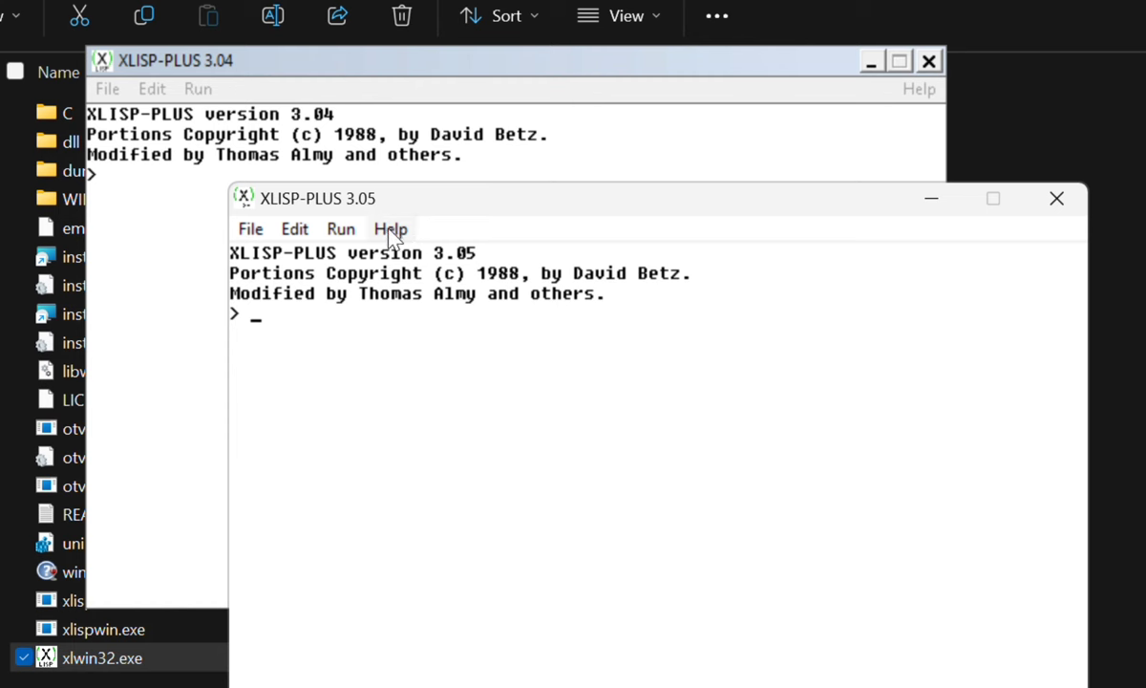
pyautogui.click(922, 90)
# Step: Run (room) in the 3.05 session, then in the 3.04 session
pyautogui.write('(')
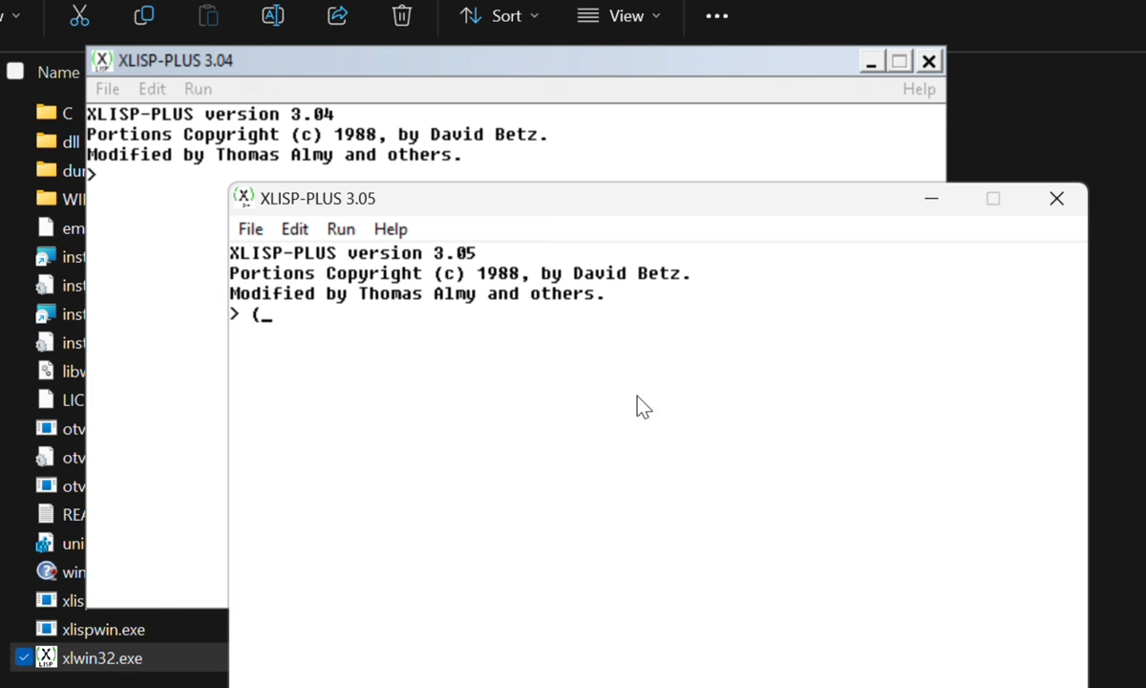
pyautogui.write('room)')
pyautogui.press('Return')
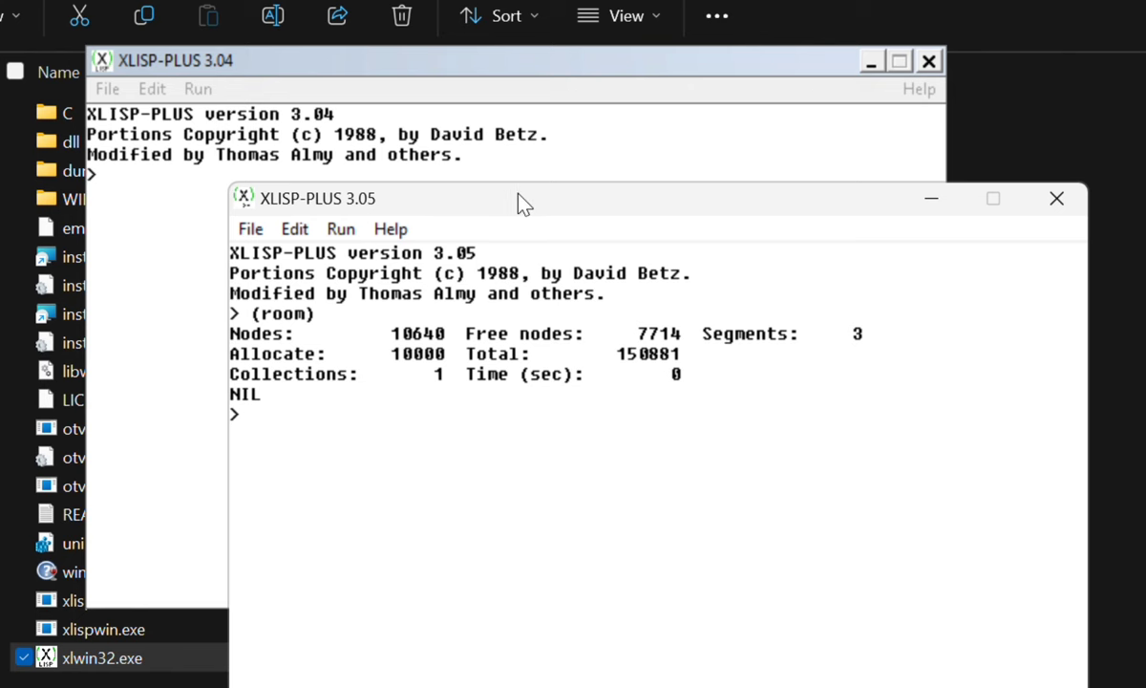
pyautogui.click(162, 276)
pyautogui.write('(room)')
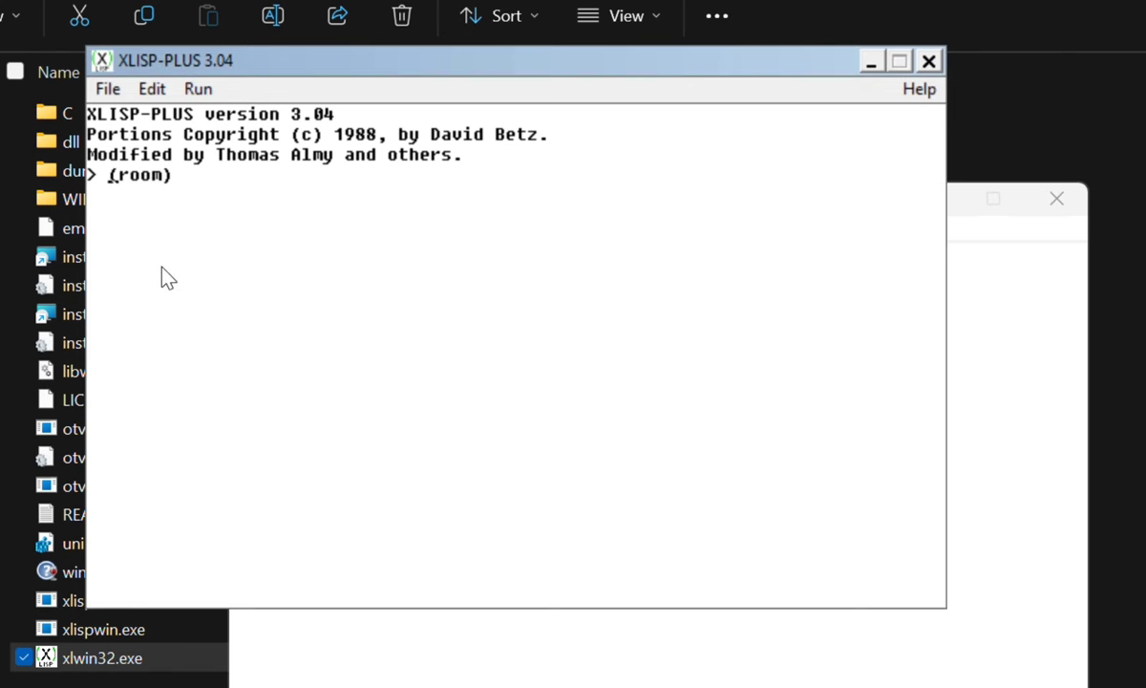
pyautogui.press('Return')
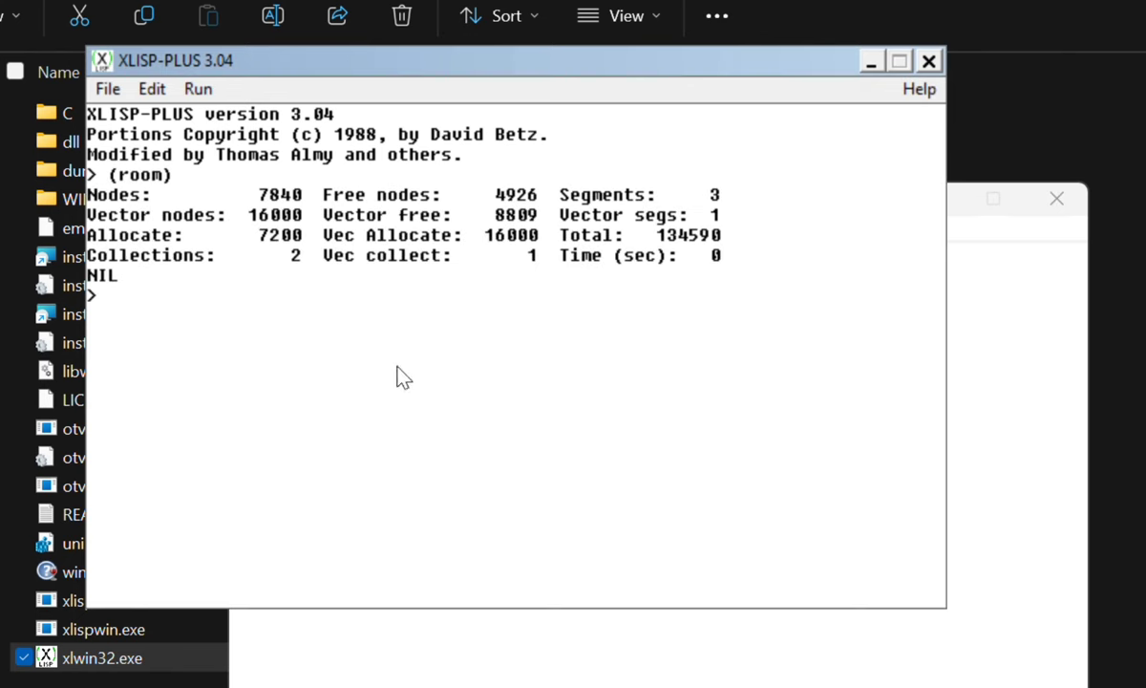
# Step: Rearrange the 3.05 window, then bring File Explorer in front of both XLISP windows
pyautogui.click(553, 650)
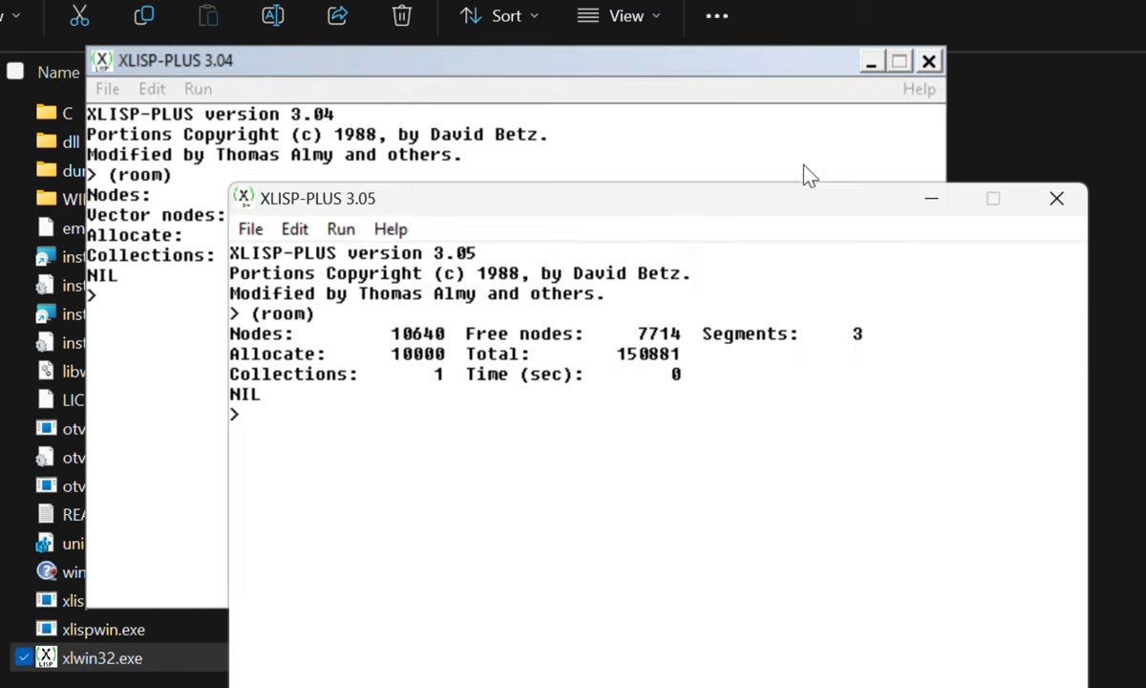
pyautogui.moveTo(765, 220); pyautogui.dragTo(903, 328)
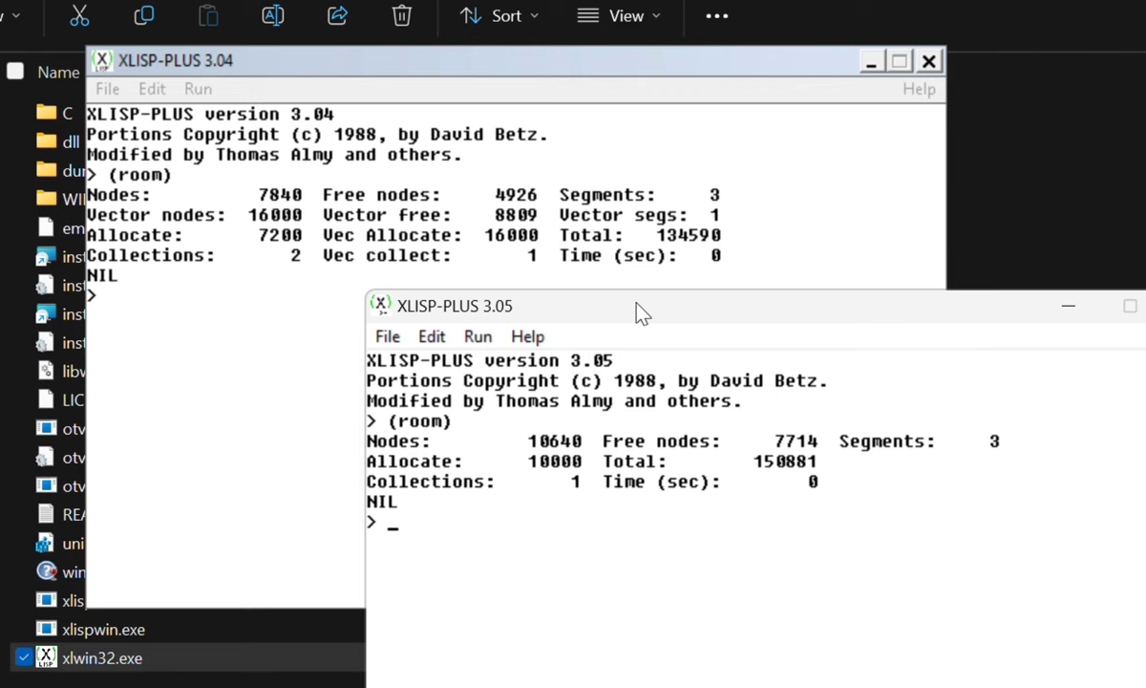
pyautogui.moveTo(641, 310); pyautogui.dragTo(599, 155)
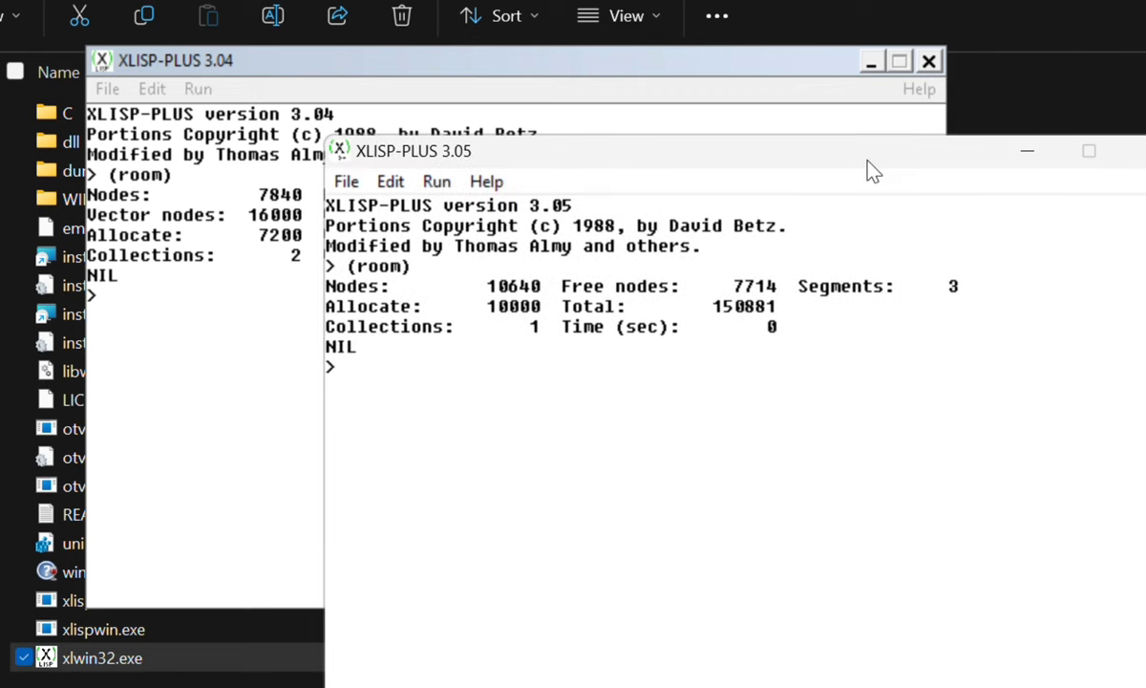
pyautogui.moveTo(859, 158); pyautogui.dragTo(685, 138)
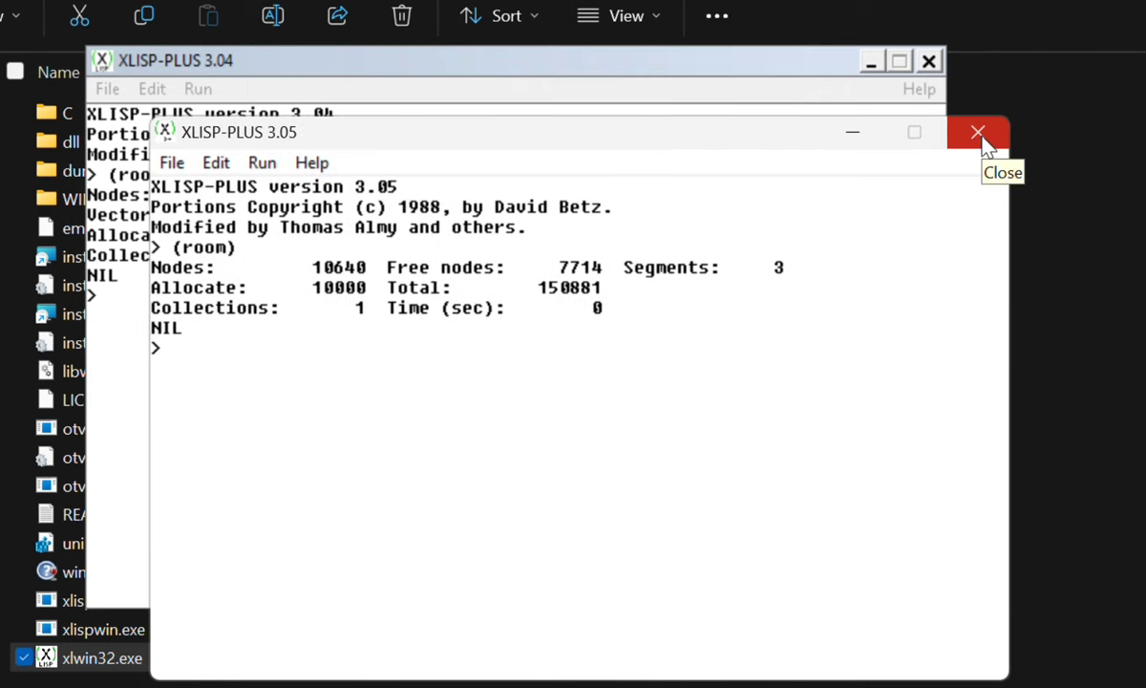
pyautogui.click(1099, 273)
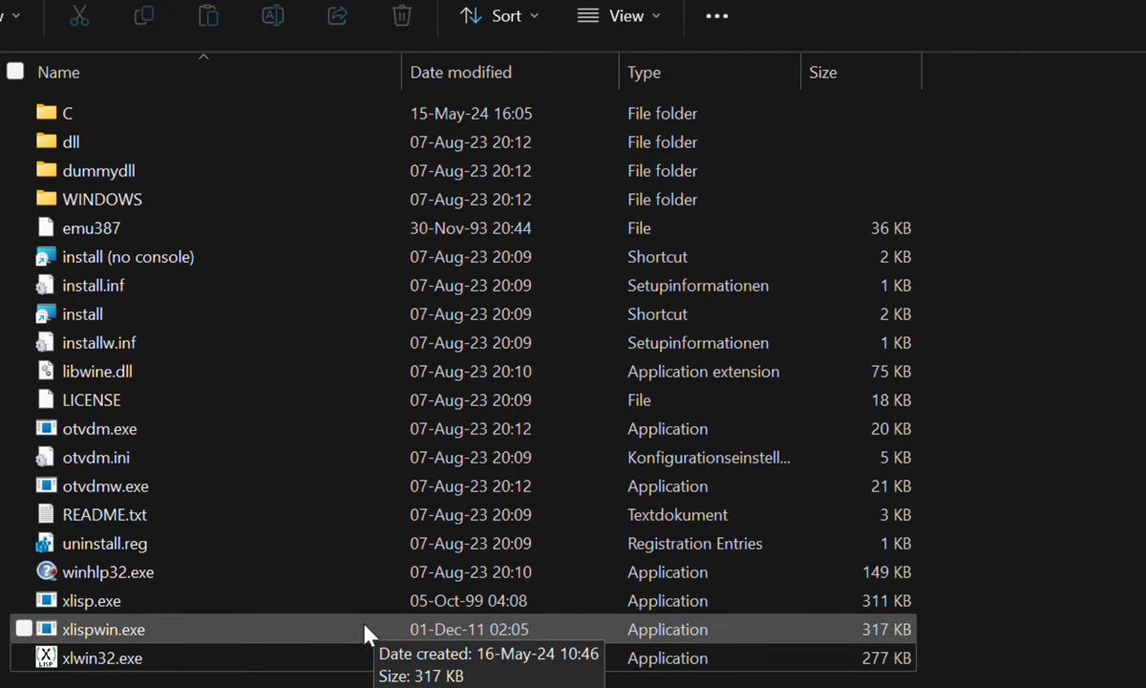
pyautogui.click(305, 664)
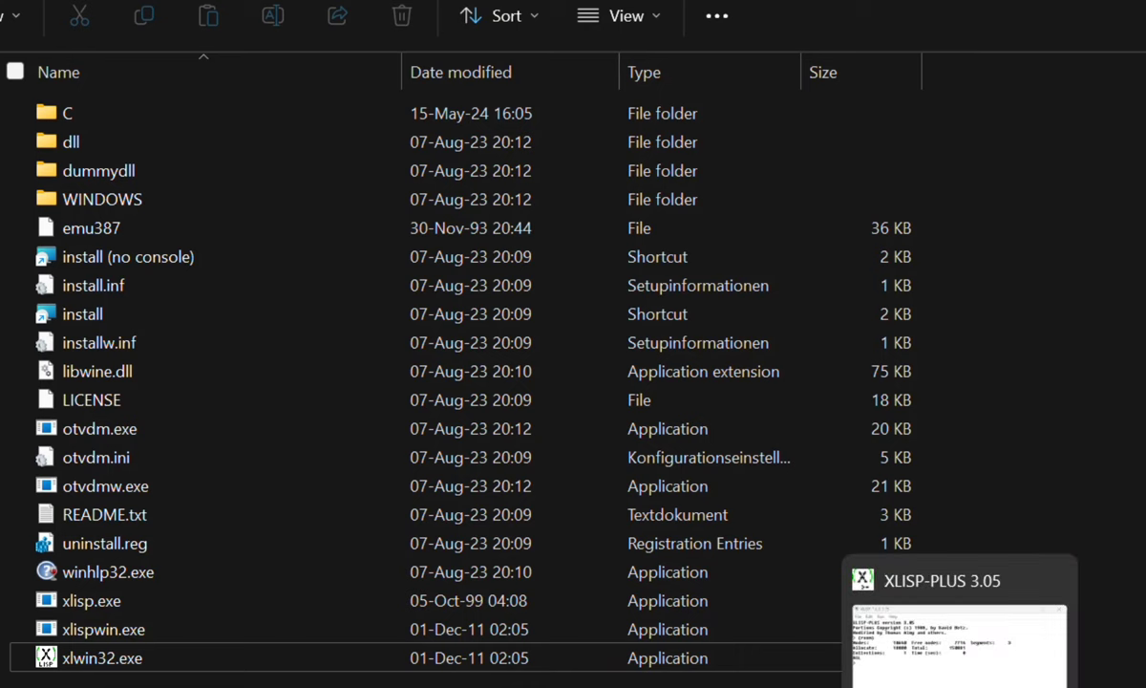
# Step: Restore the XLISP-PLUS 3.04 window showing its (room) statistics from the taskbar
pyautogui.click(960, 687)
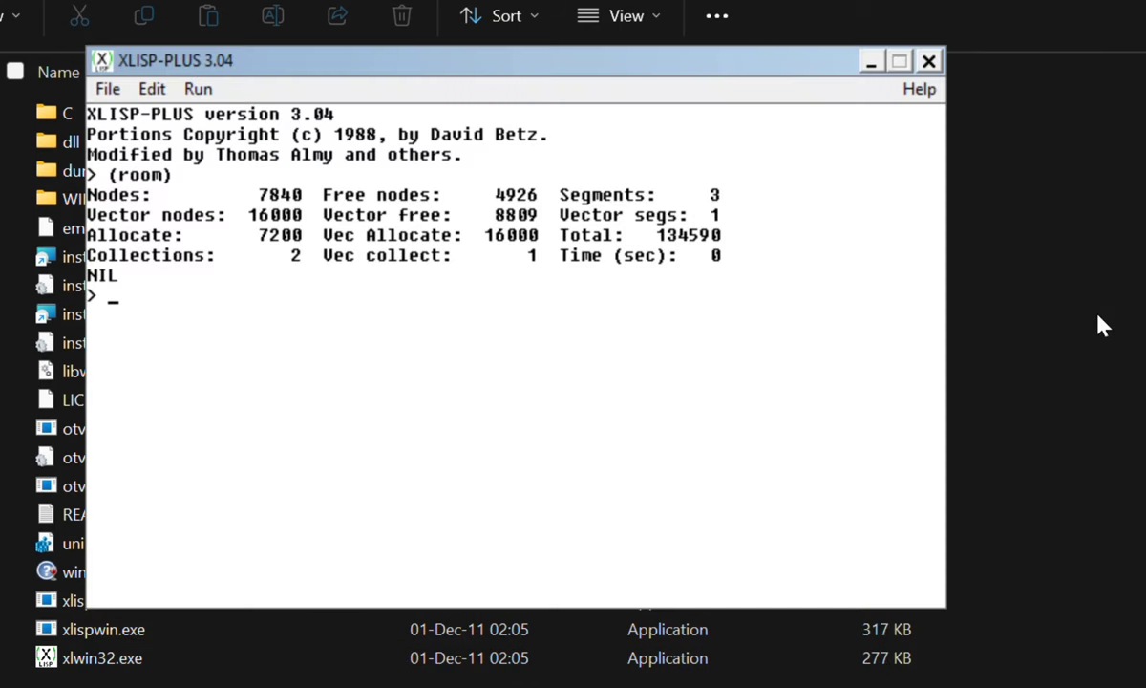